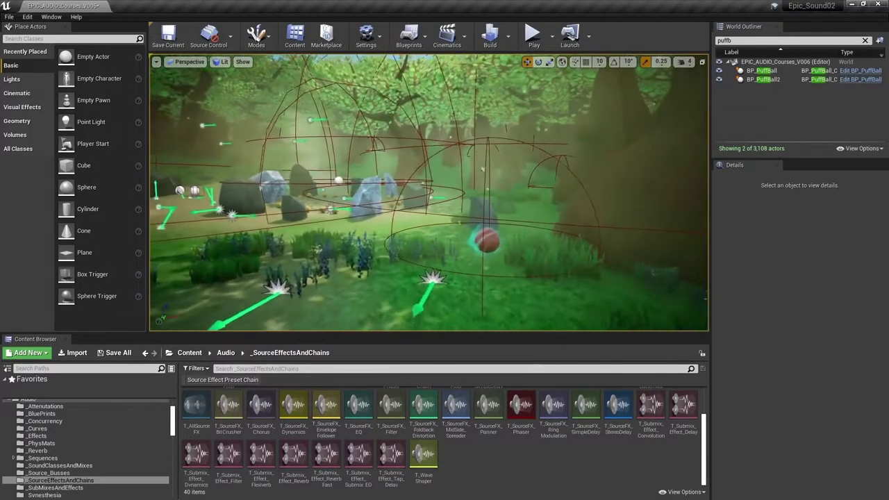
Step: Create a Source Effect Preset Chain named Wood_Fairy_02 in the _SourceEffectsAndChains folder
right_drag(566, 119, 566, 119)
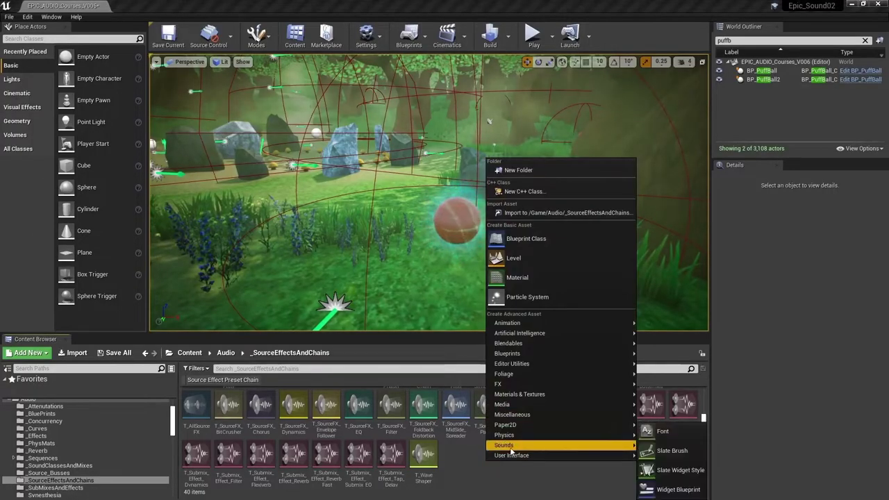
mouse_move(515, 449)
mouse_move(655, 453)
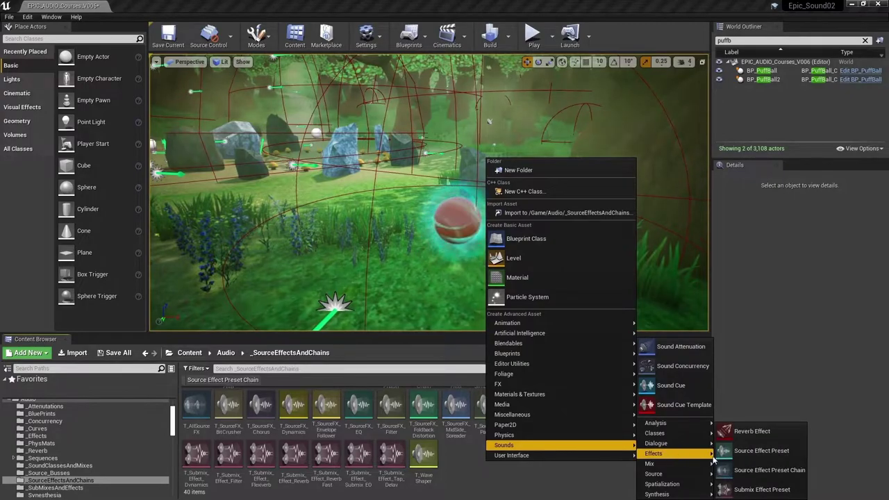
click(742, 475)
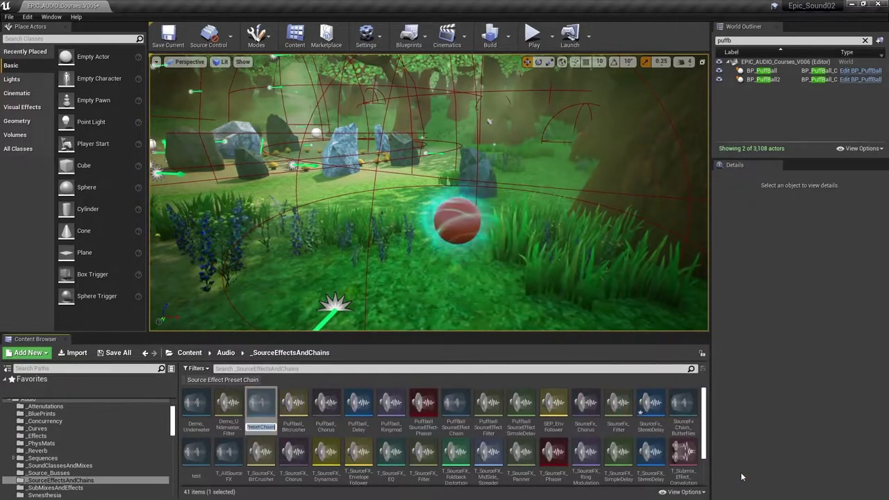
text(Wood_)
text(Fairy_02)
key(Return)
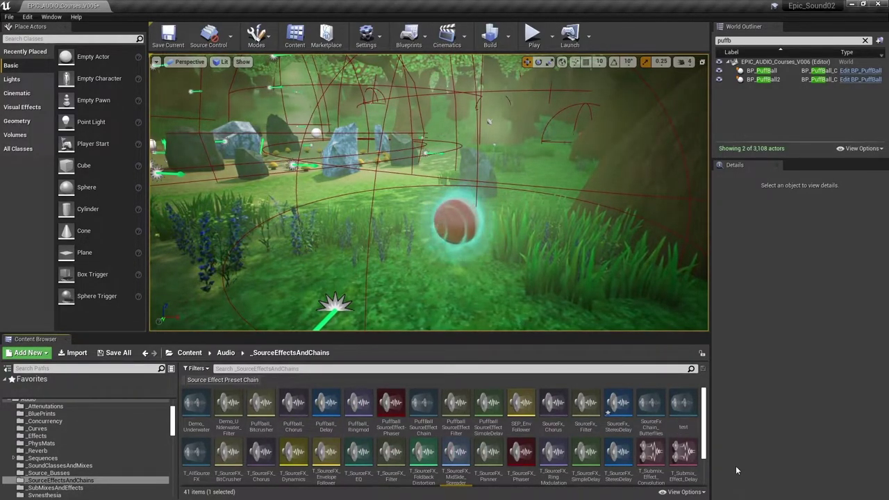
Step: Create a StereoDelay source effect preset named Wood_Fairy_Delay
scroll(572, 462, down, 2)
right_click(515, 461)
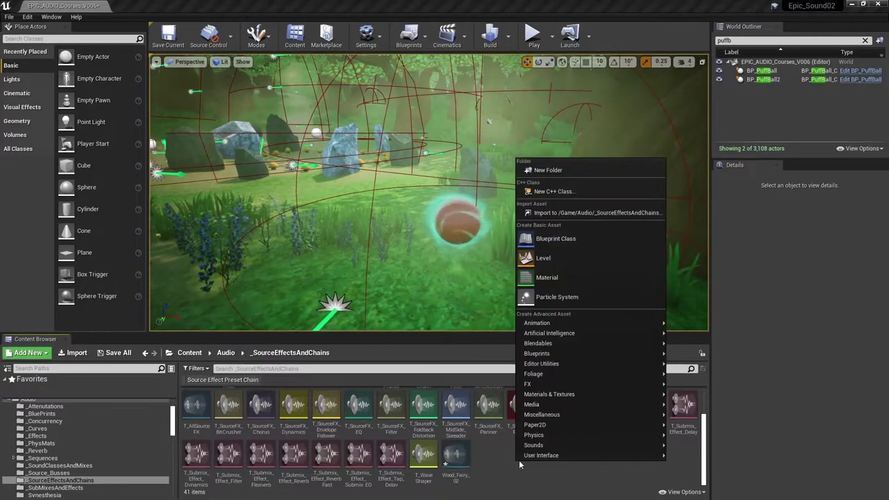
mouse_move(556, 446)
mouse_move(694, 453)
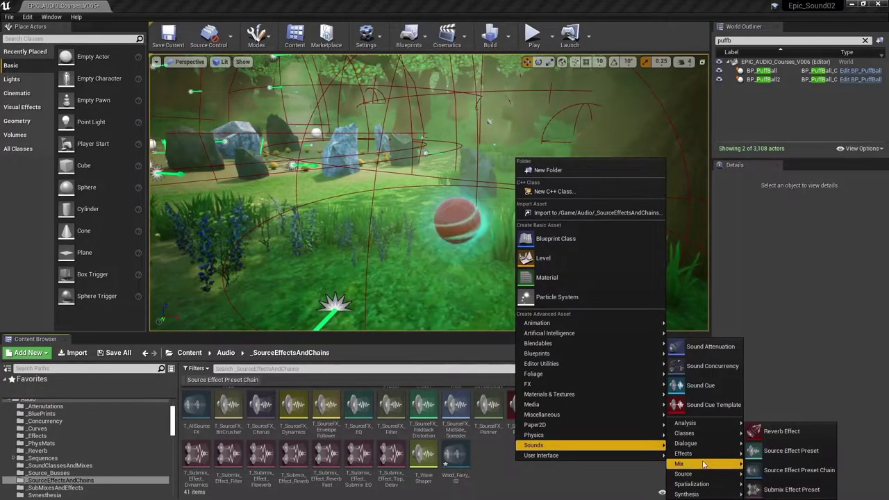
click(789, 451)
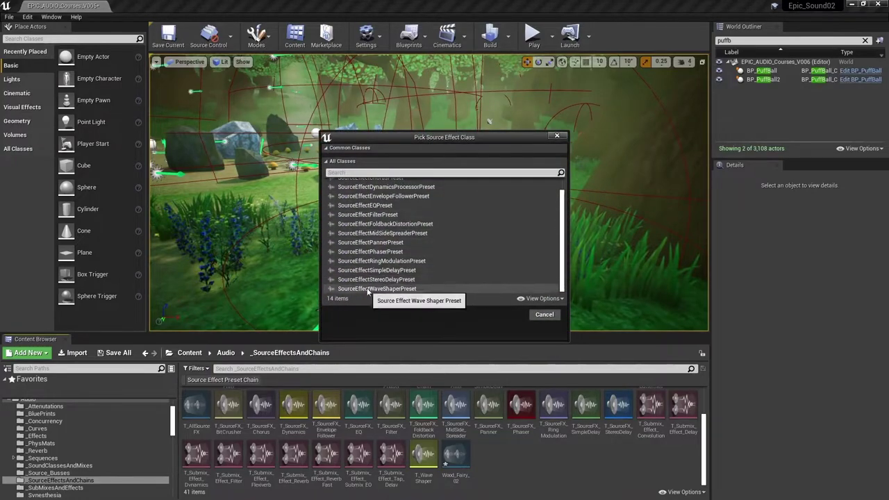
click(374, 292)
click(508, 315)
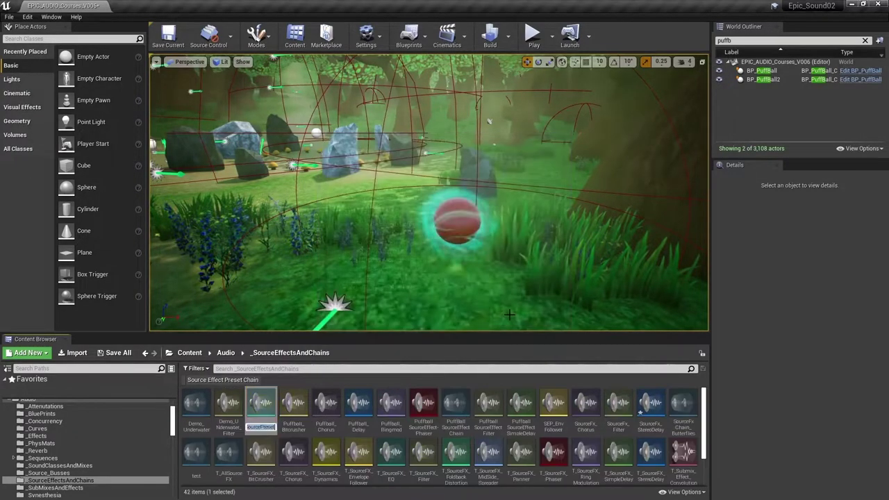
text(Wood_F)
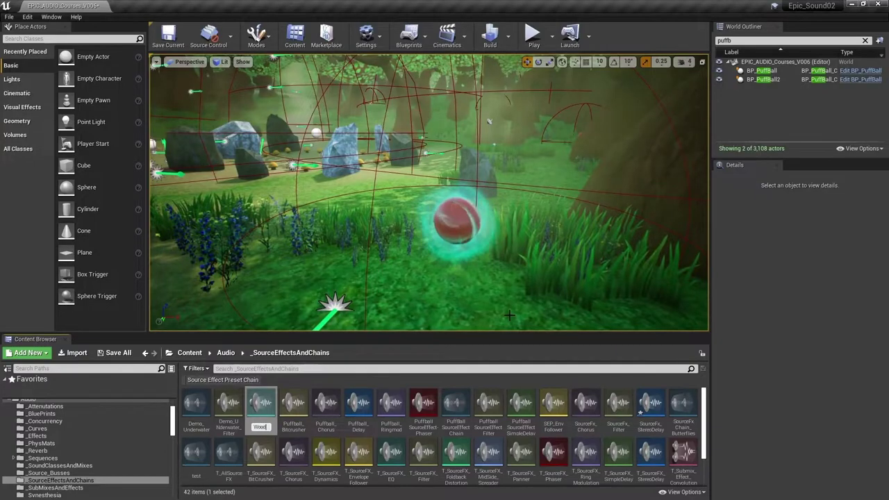
text(lary)
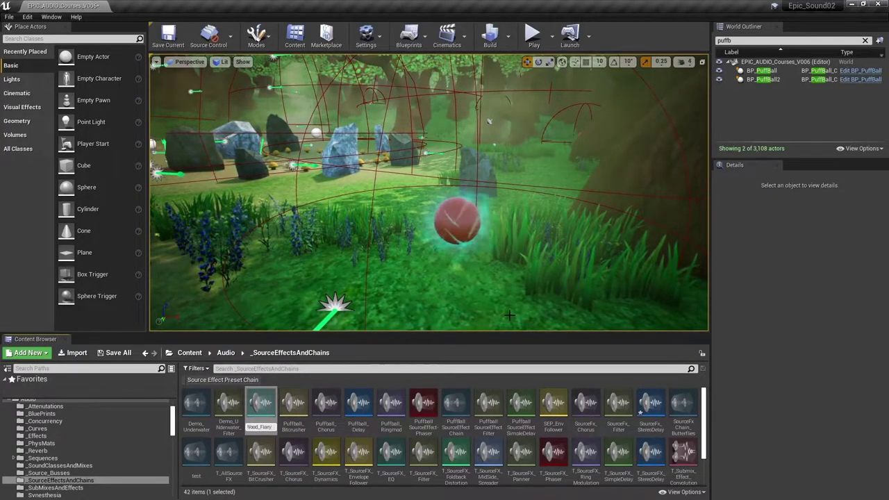
text(_Delay)
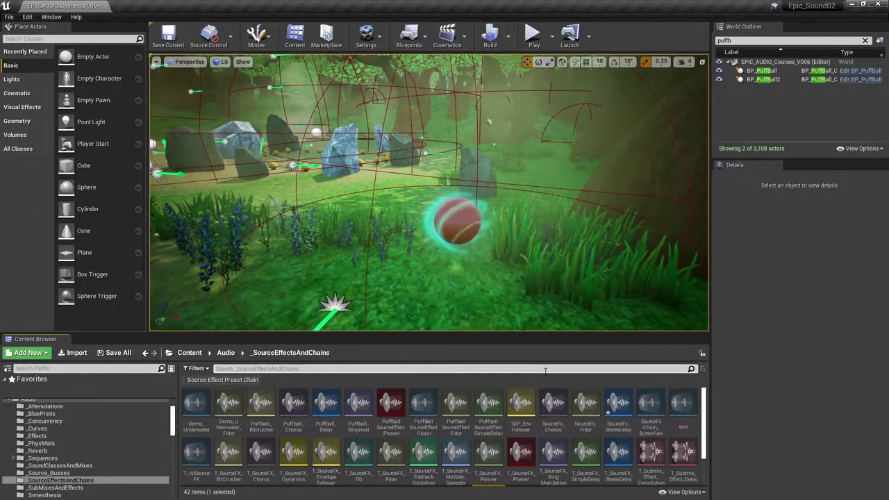
key(Return)
Step: Create a Phaser source effect preset named Wood_Fairy_Phaser
right_click(544, 462)
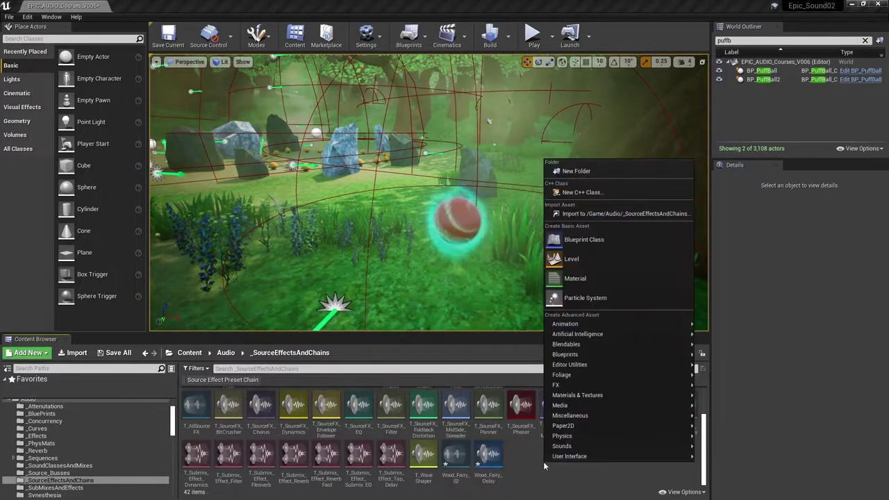
mouse_move(579, 448)
mouse_move(714, 453)
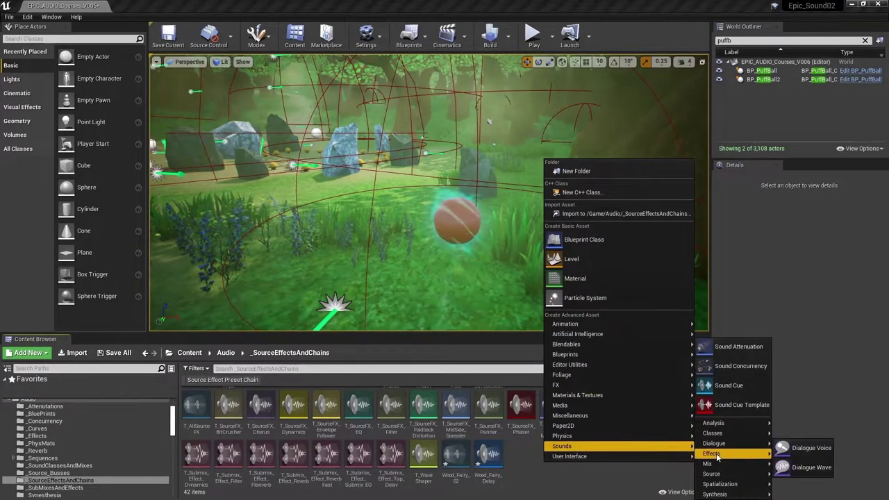
click(797, 453)
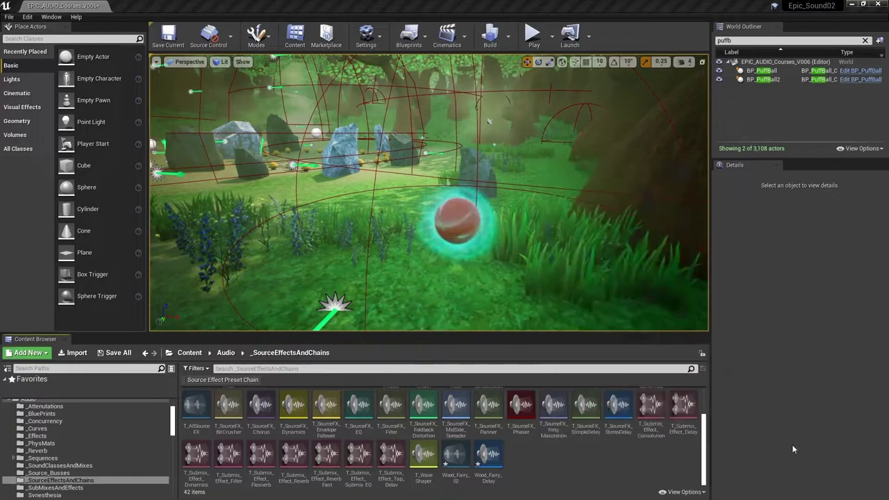
click(389, 266)
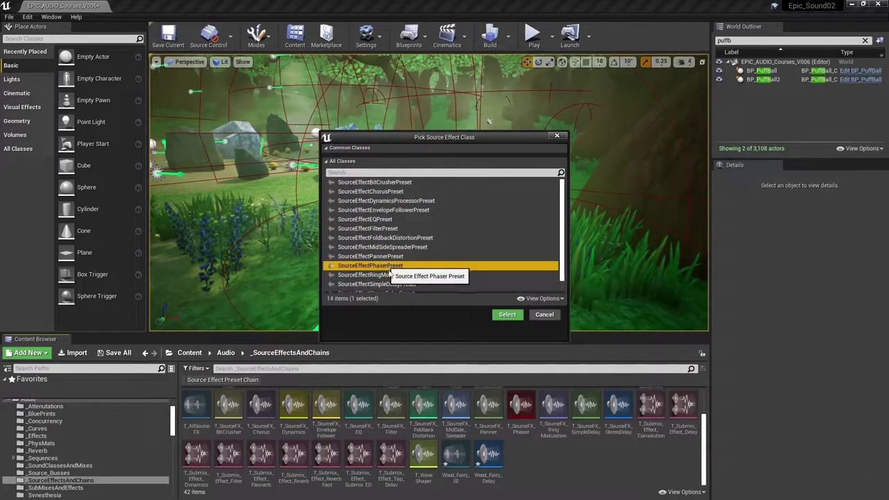
click(508, 314)
text(Wobble)
key(BackSpace)
key(BackSpace)
key(BackSpace)
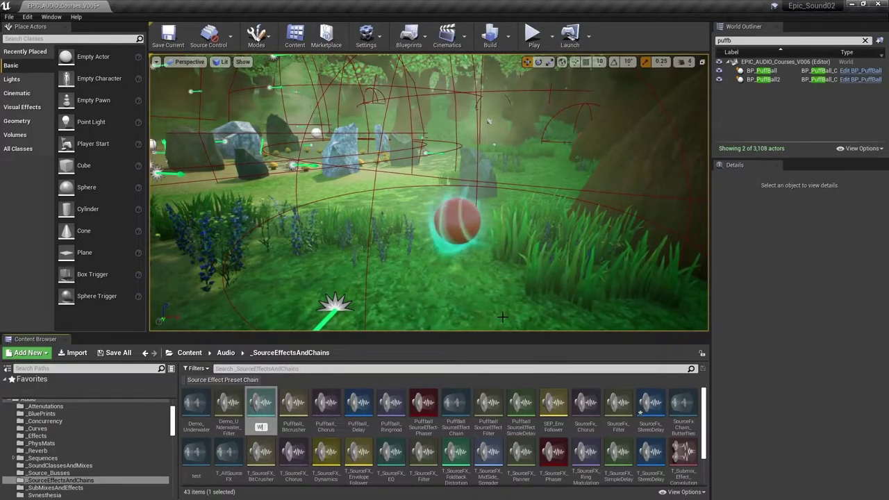
text(ood_Fairy)
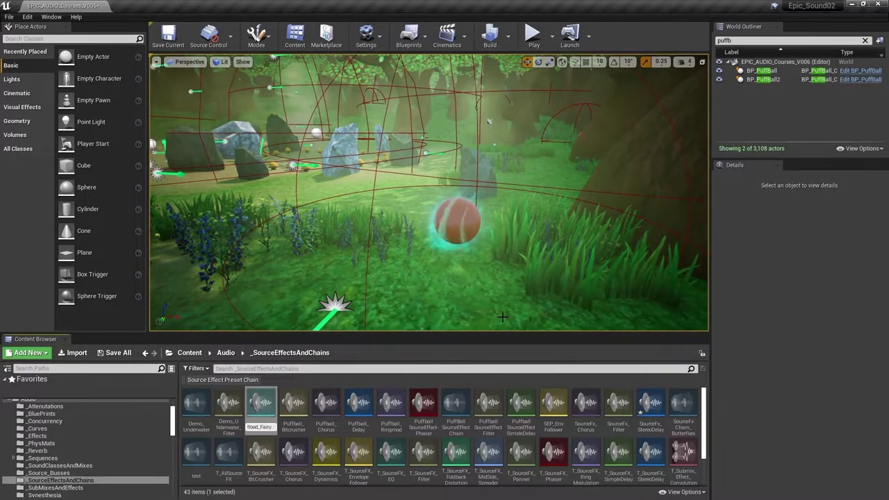
text(_Phaser)
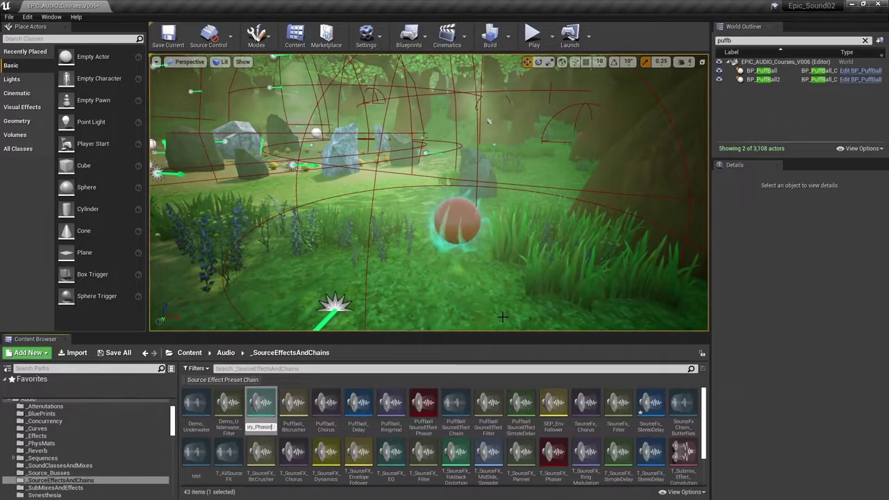
key(Return)
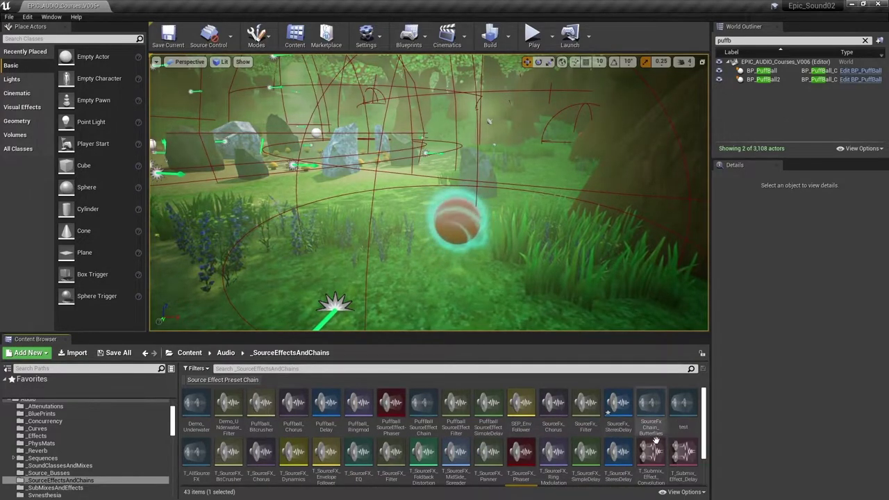
scroll(642, 458, down, 2)
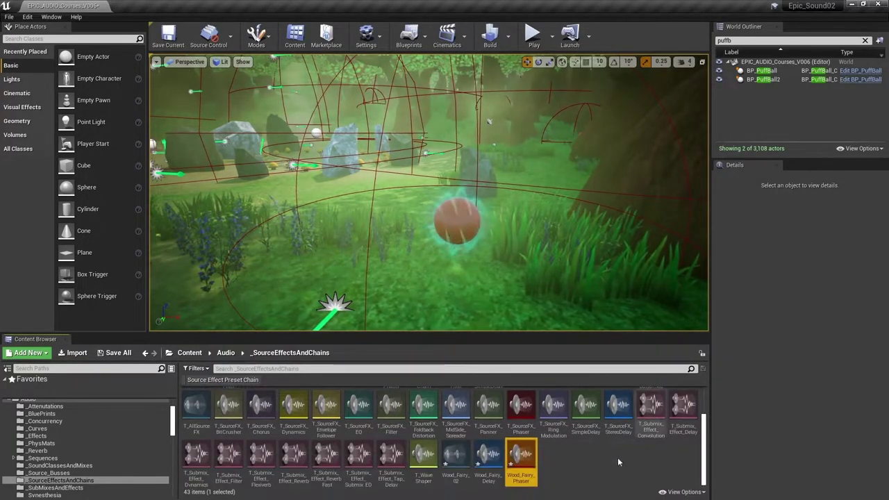
Step: In the Wood_Fairy_02 chain, add two elements and set element 0 to Wood_Fairy_Delay
click(456, 455)
double_click(462, 450)
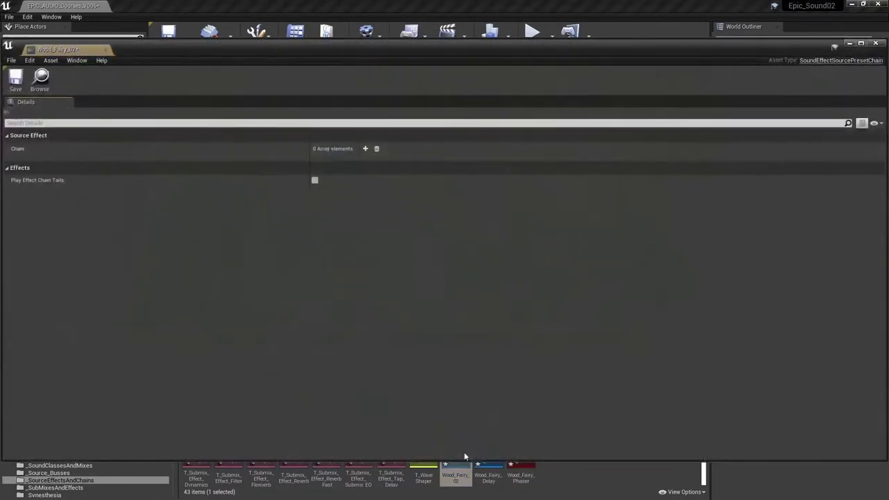
click(366, 148)
click(365, 148)
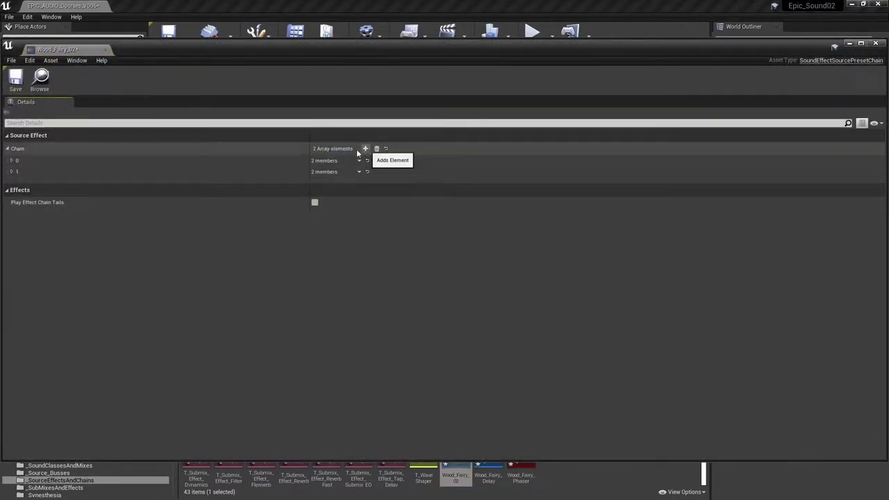
click(12, 160)
click(375, 180)
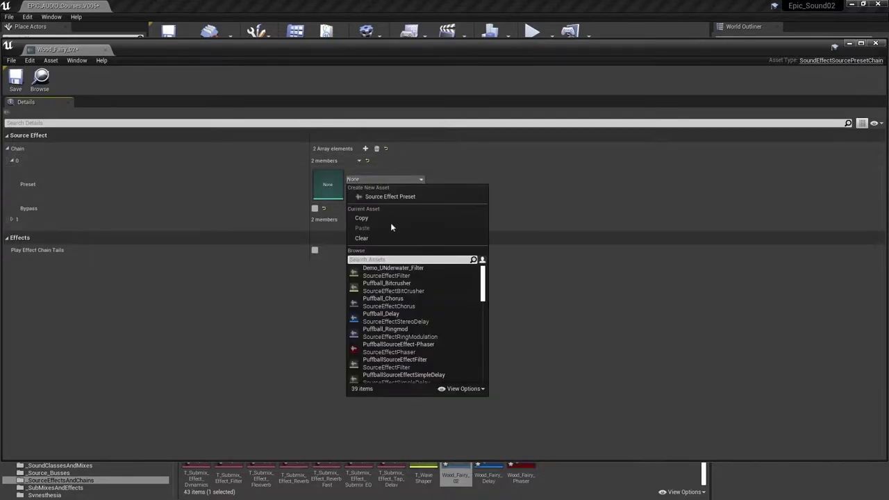
text(ste)
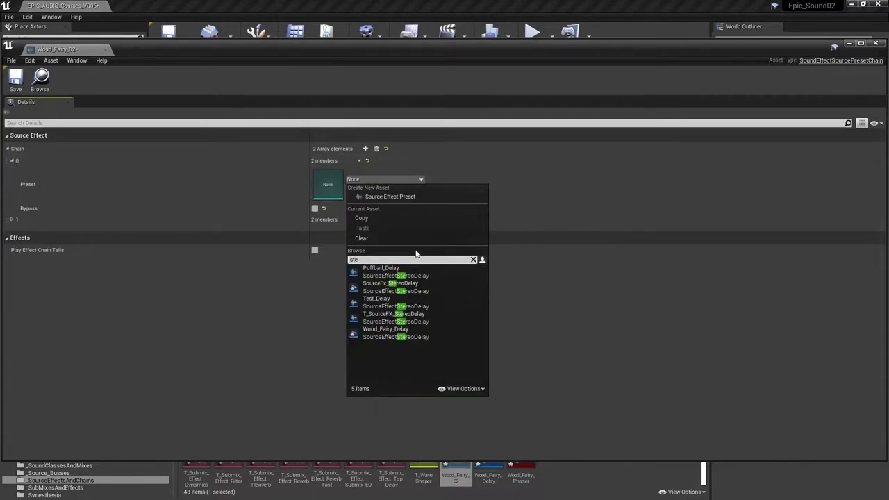
click(384, 333)
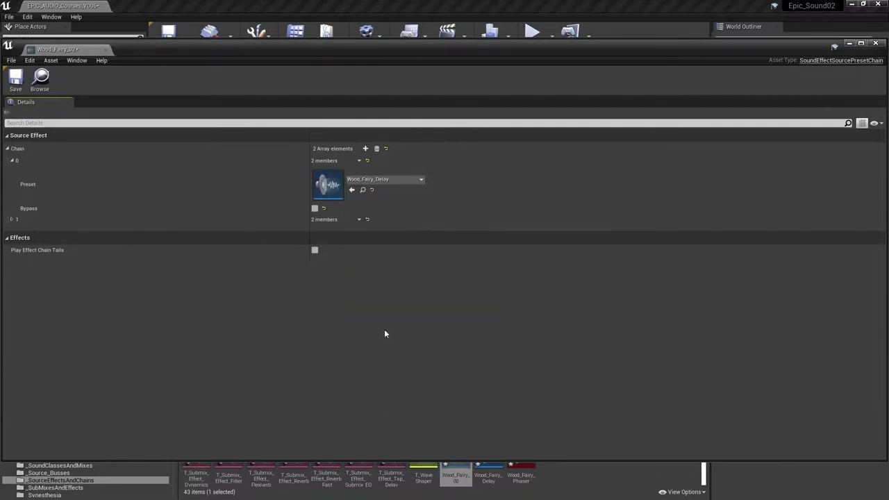
Step: Set chain element 1 to Wood_Fairy_Phaser, dock the chain editor, and return to the level
click(12, 221)
click(389, 238)
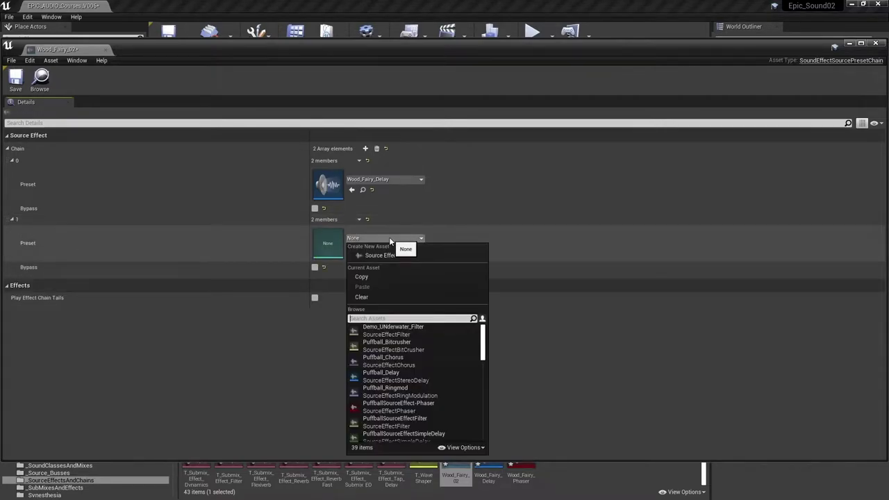
text(pl)
key(BackSpace)
text(h)
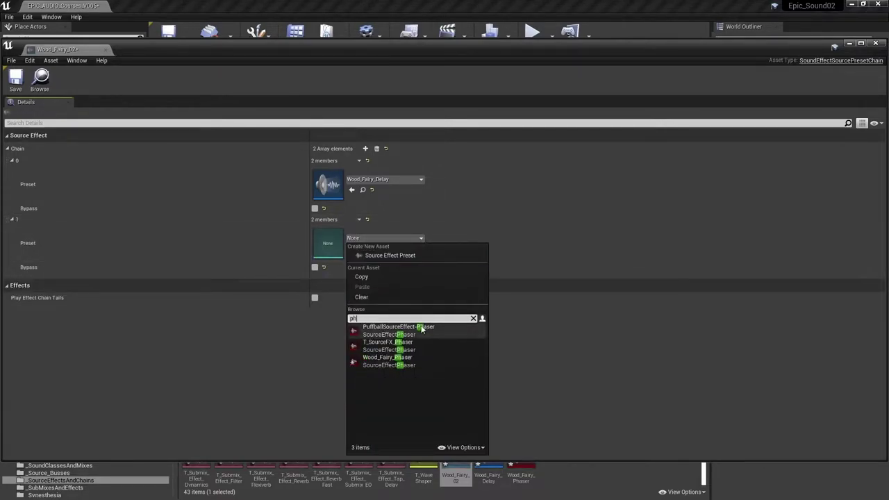
click(400, 361)
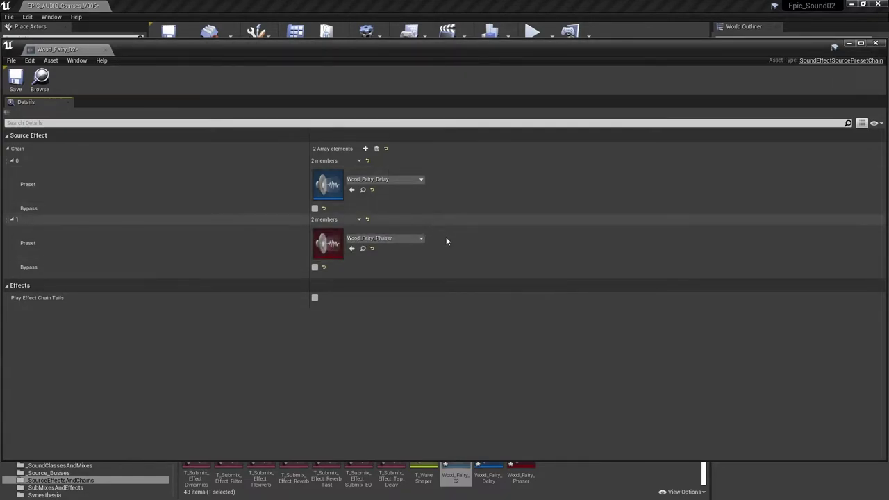
drag(73, 49, 186, 4)
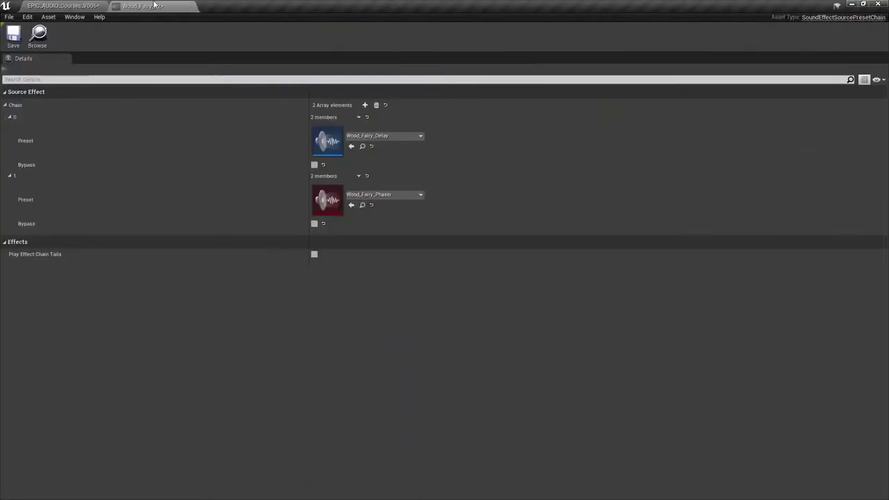
click(62, 6)
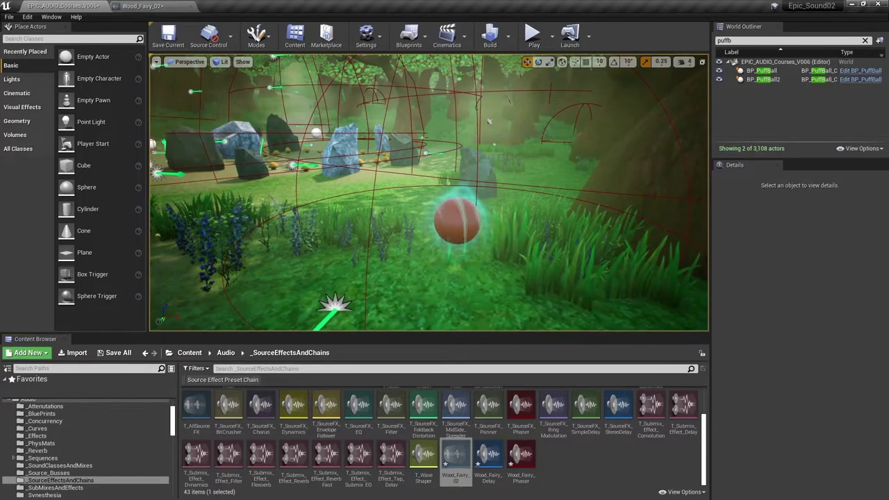
Step: Open the fairy's Fairy_02_Line01 cue and set its Source Effect Chain to Wood_Fairy_02
click(457, 224)
click(865, 41)
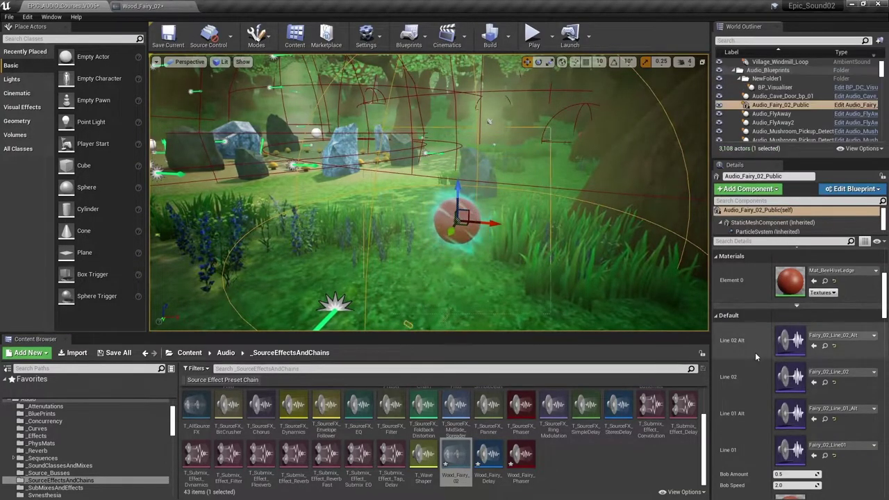
double_click(792, 449)
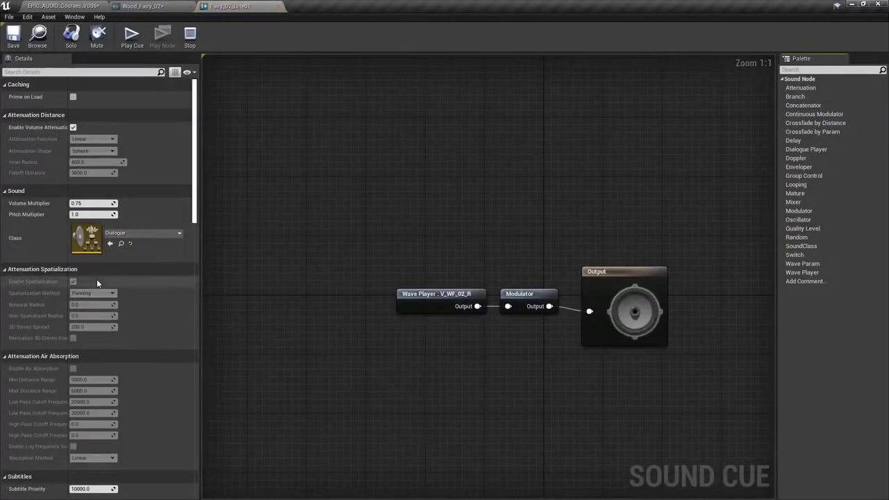
scroll(99, 280, down, 10)
scroll(112, 287, down, 15)
scroll(151, 282, down, 1)
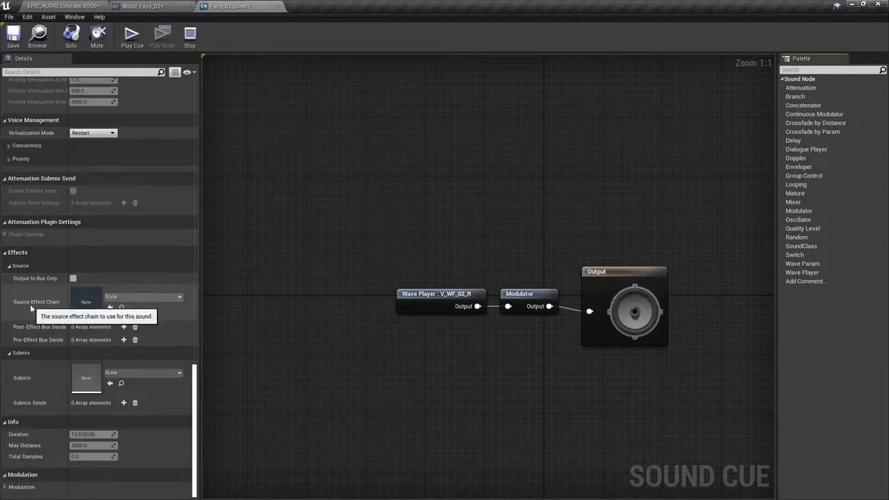
click(126, 299)
text(wio)
key(BackSpace)
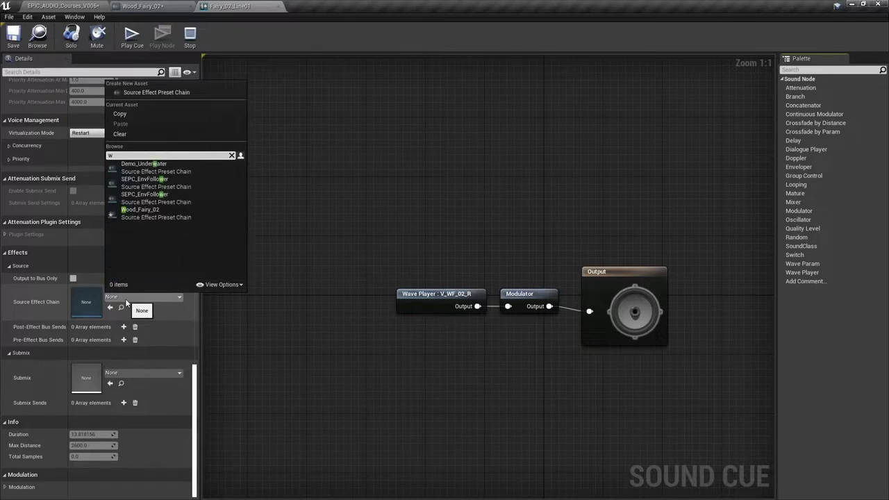
text(ood)
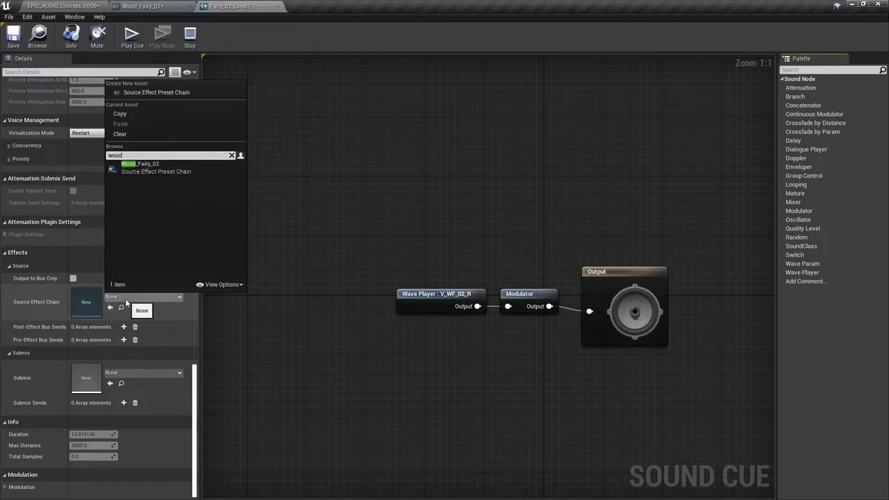
click(136, 169)
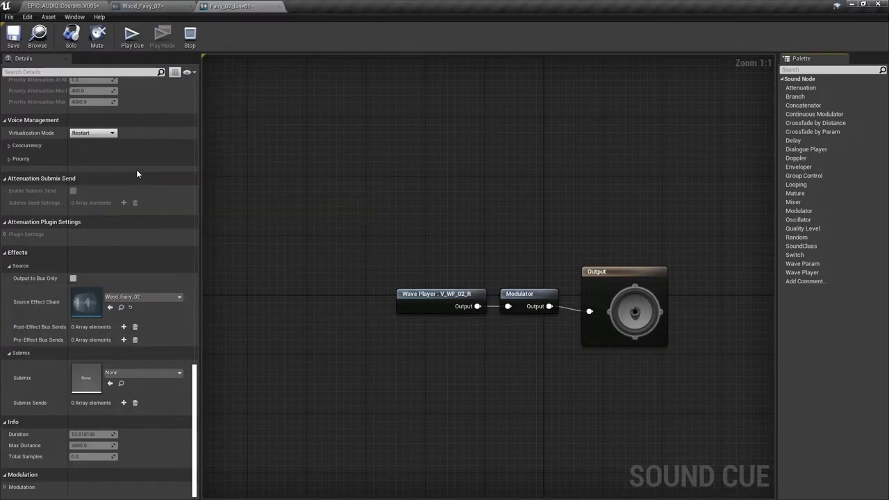
Step: Make the Wave Player loop, move it left of Modulator, and preview the cue
click(440, 293)
click(73, 133)
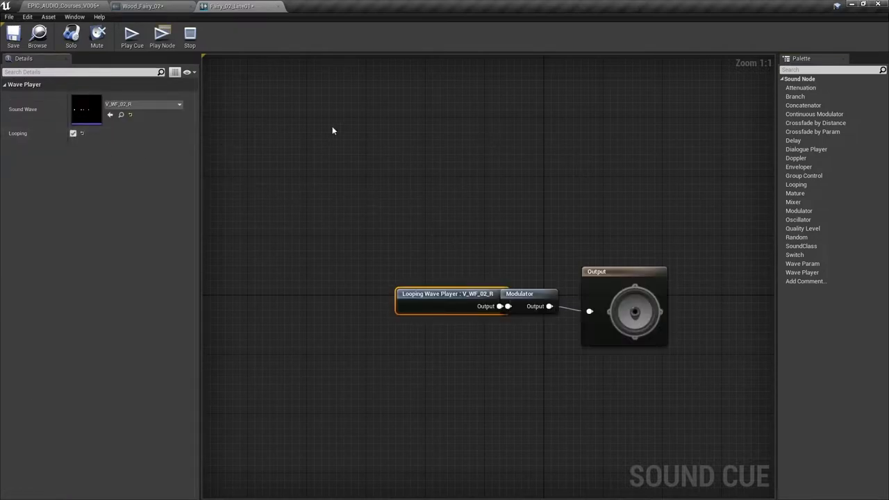
drag(430, 299, 371, 300)
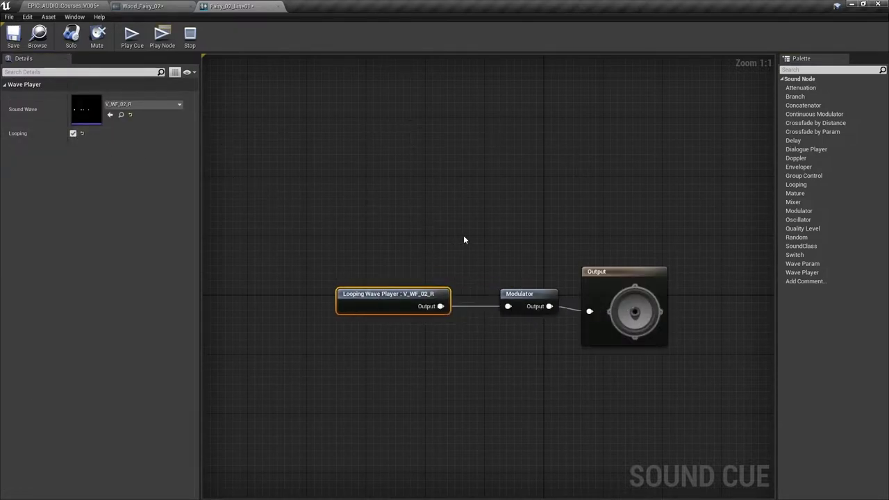
click(630, 297)
scroll(139, 333, down, 10)
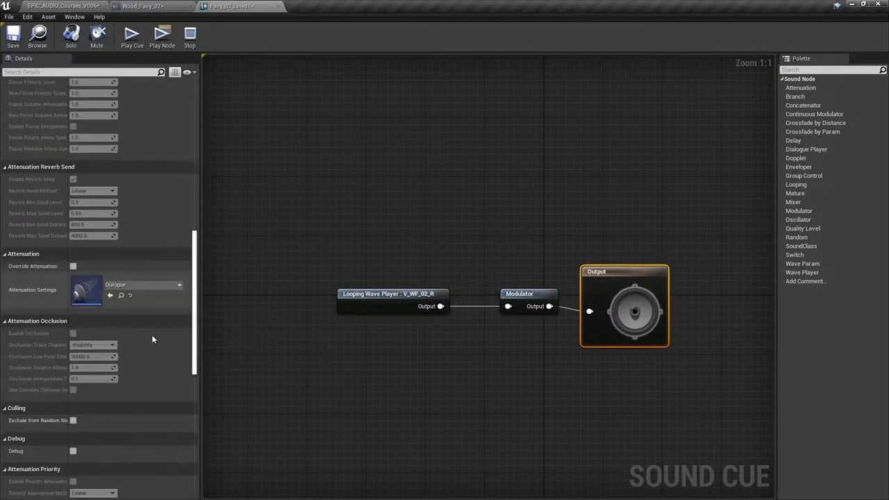
scroll(152, 339, down, 15)
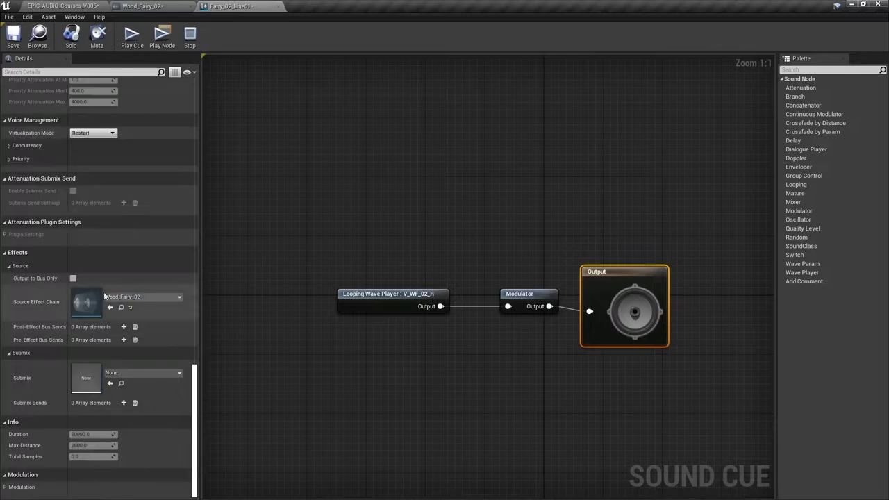
click(132, 36)
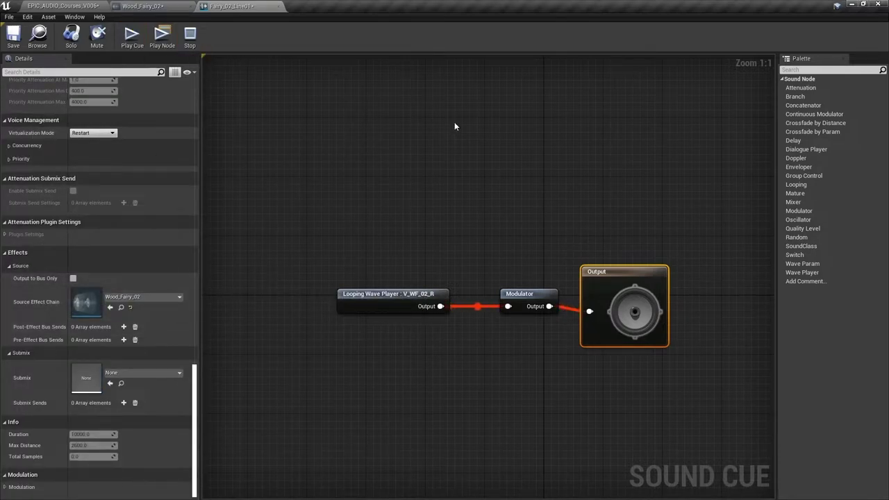
click(191, 36)
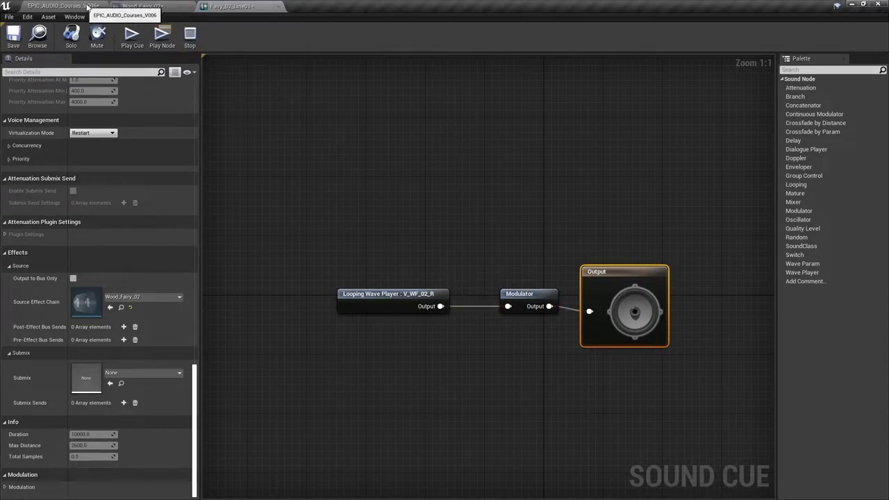
click(89, 6)
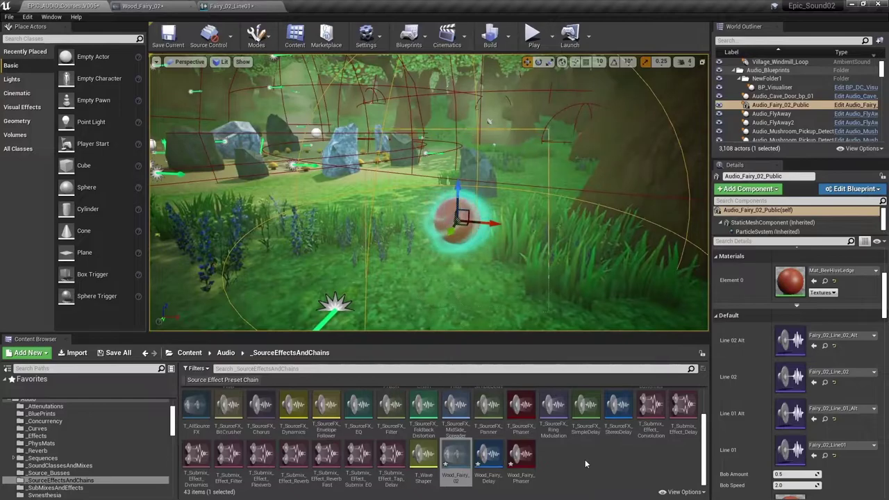
Step: Paste the saved Stereo Delay settings into Wood_Fairy_Delay: Normal mode, 176.190491 ms, feedback 0.176191, ratio 0.180952, wet 0.2
double_click(488, 455)
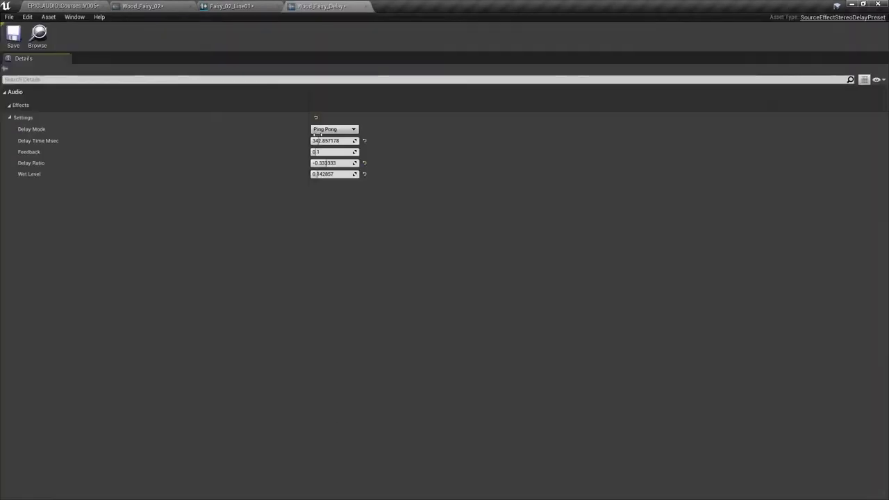
right_click(65, 122)
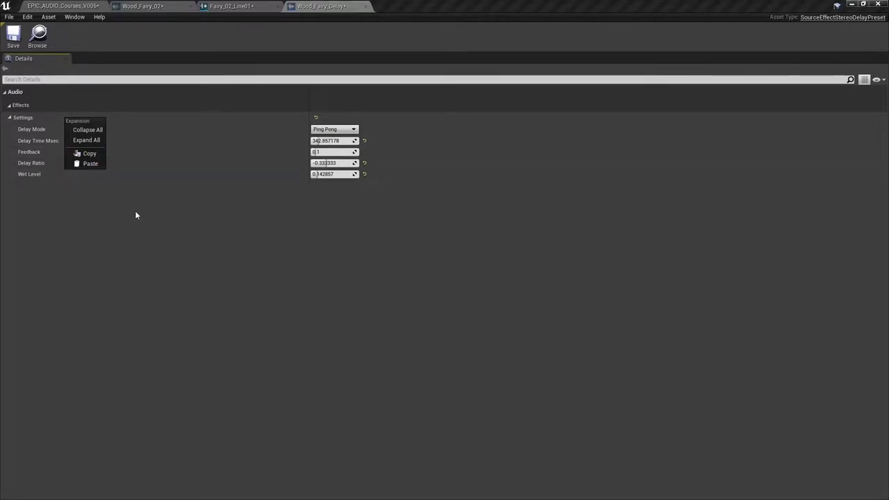
key(alt+Tab)
drag(271, 205, 149, 197)
right_click(50, 117)
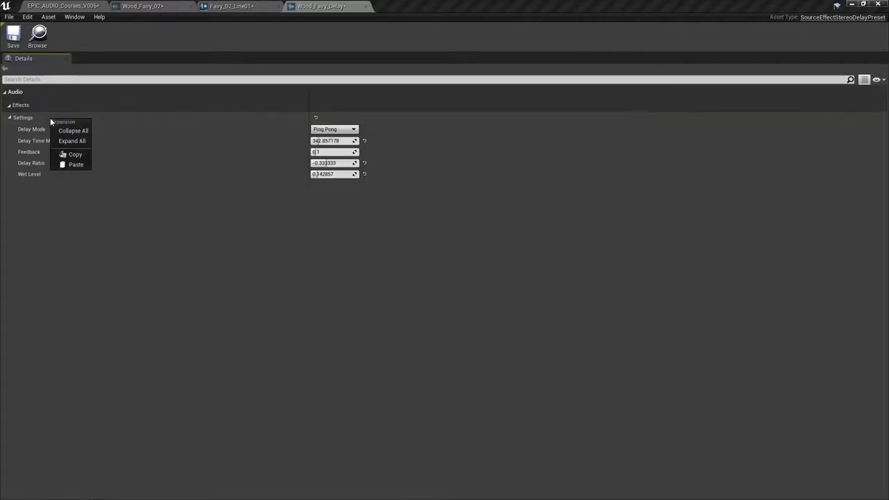
click(73, 165)
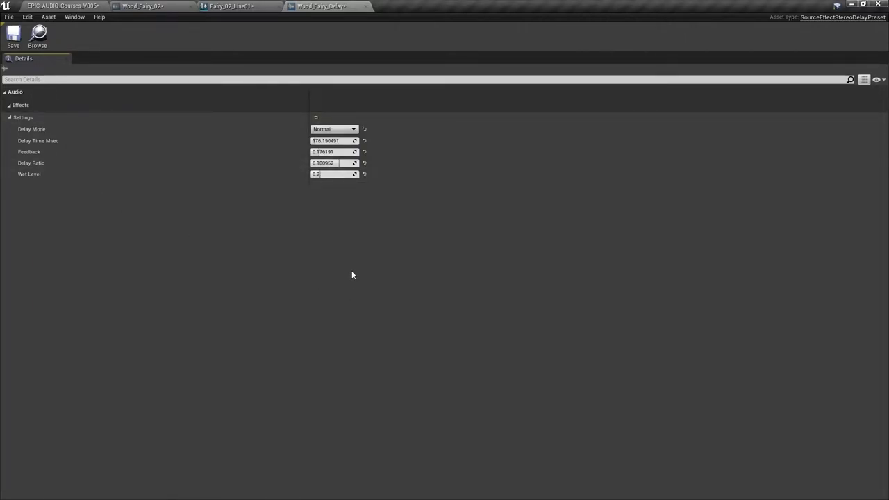
Step: Paste the saved Phaser settings into Wood_Fairy_Phaser: wet 0.352381, frequency 0.285714, feedback 0.3, Sine LFO, quadrature on
click(69, 7)
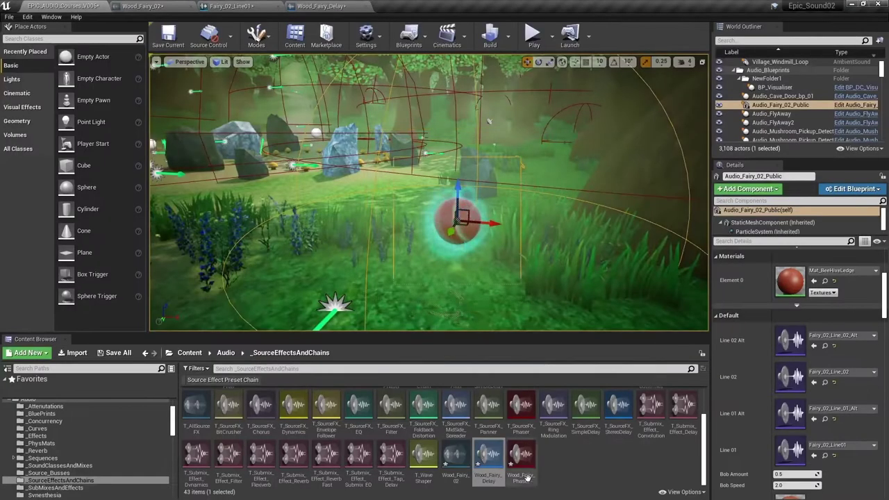
double_click(531, 456)
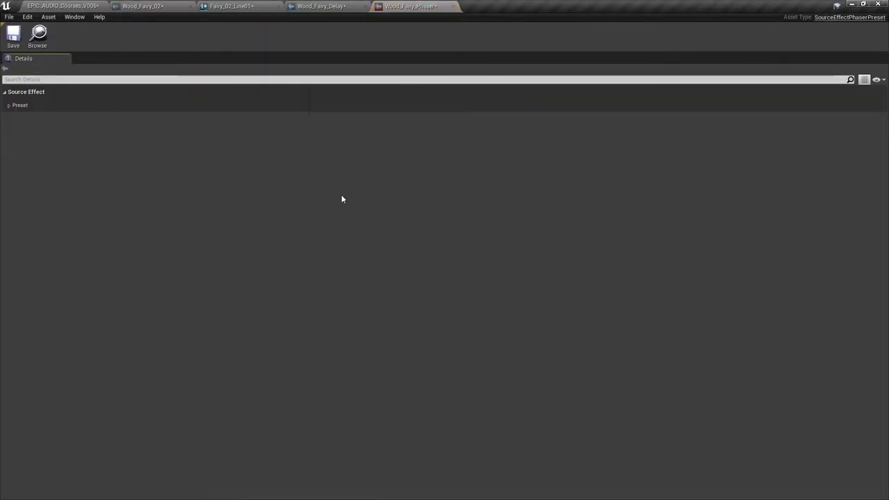
key(alt+Tab)
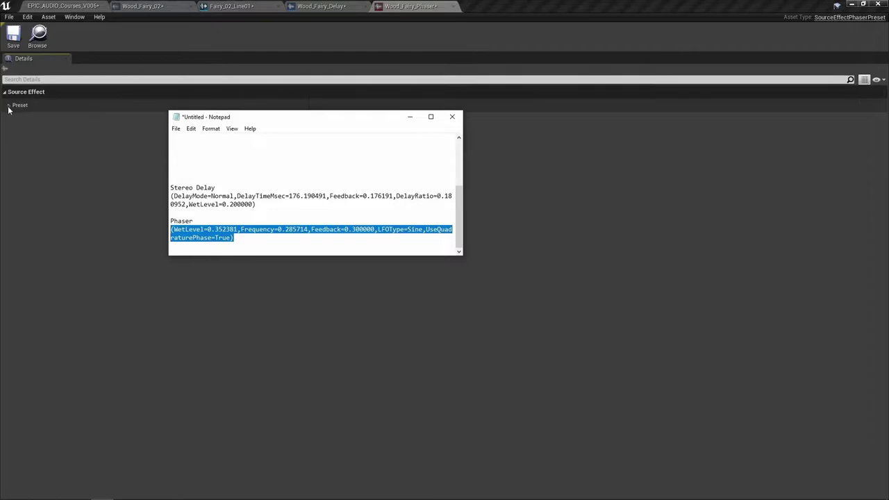
click(9, 109)
click(9, 108)
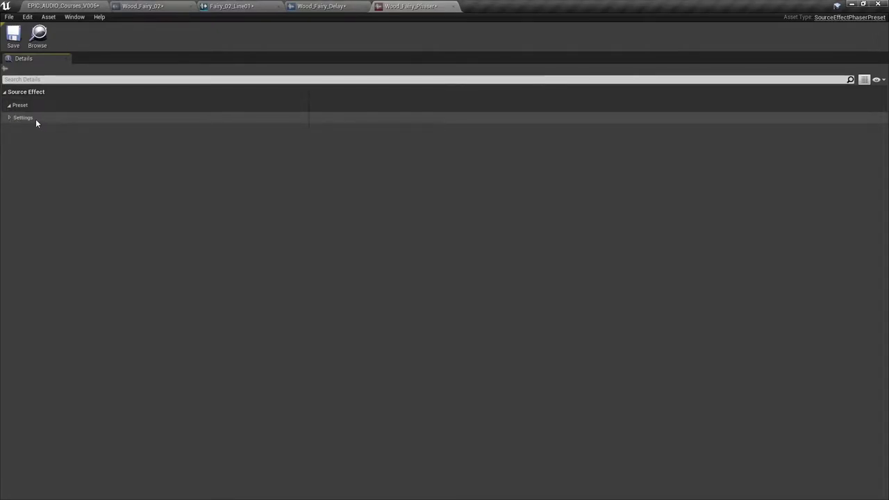
right_click(36, 120)
click(59, 164)
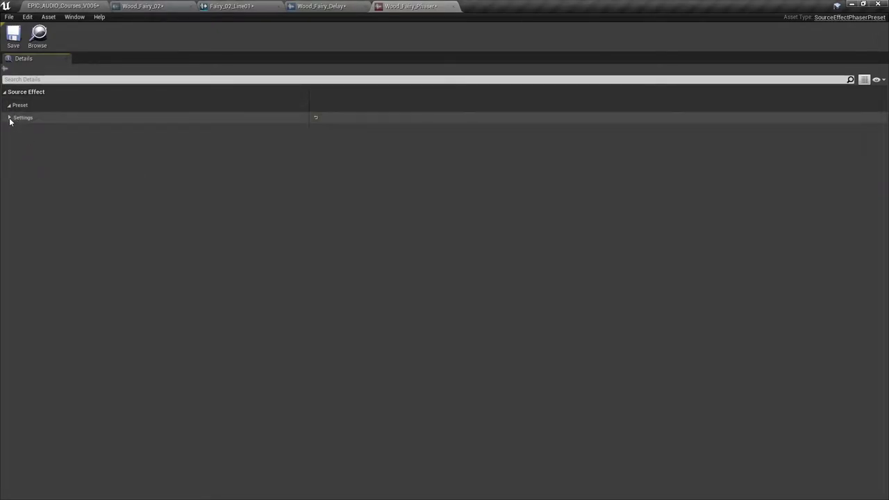
click(10, 119)
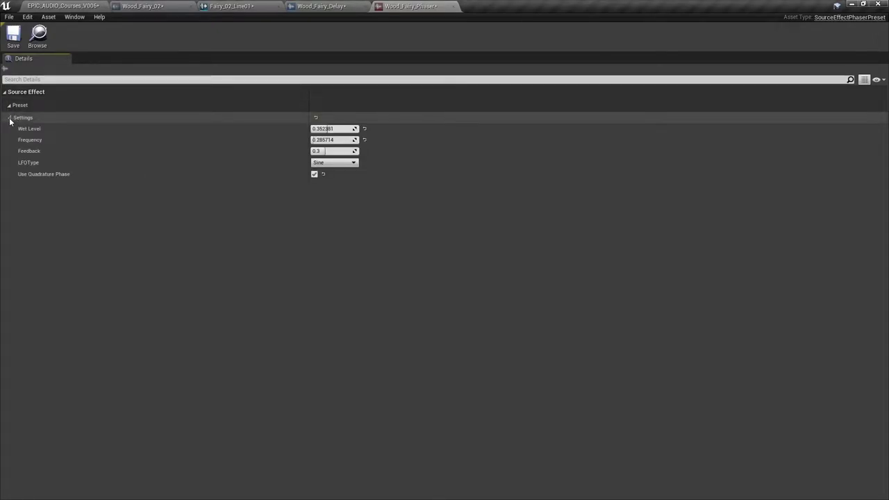
Step: Play and then stop the Fairy_02_Line01 cue to hear the updated effects
click(217, 7)
click(131, 35)
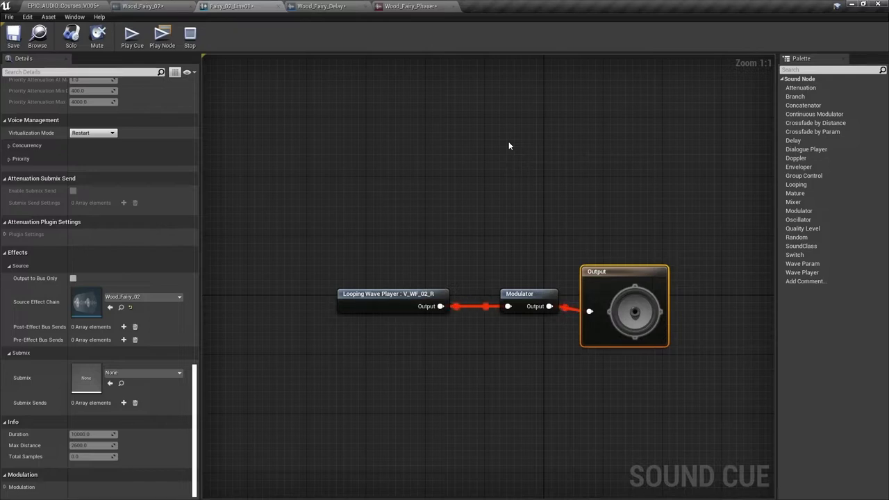
click(194, 39)
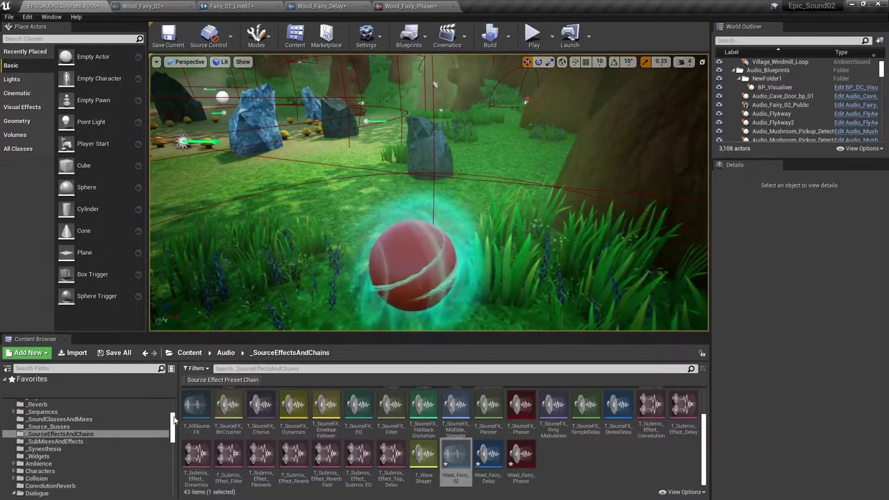
Step: Bulk edit the four Fairy_02 line cues in the Property Matrix, showing Effects > Source
scroll(45, 425, down, 5)
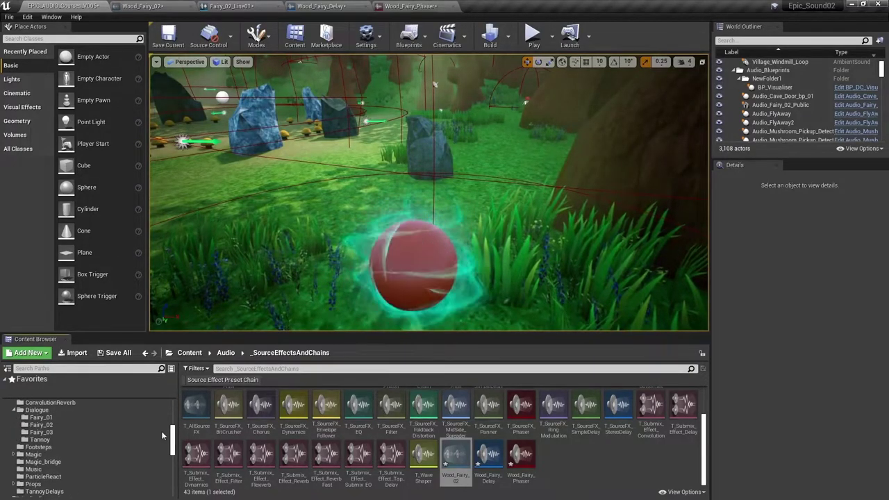
click(41, 425)
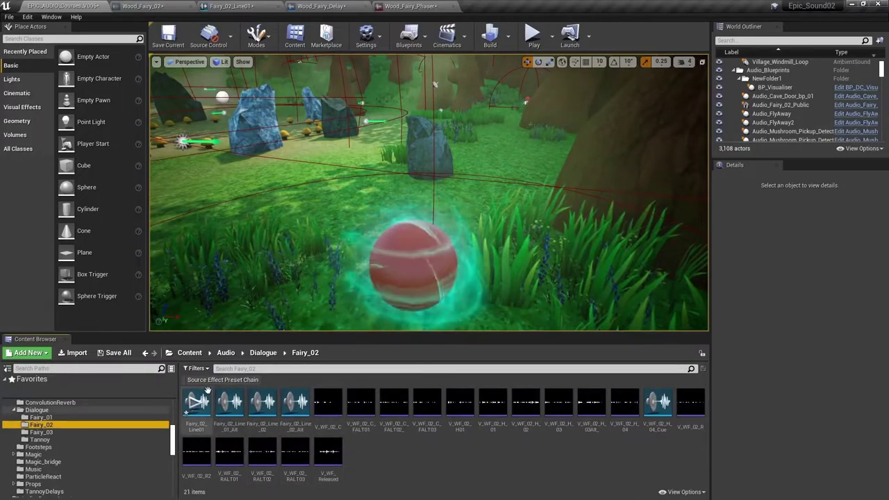
shift+click(299, 406)
right_click(305, 407)
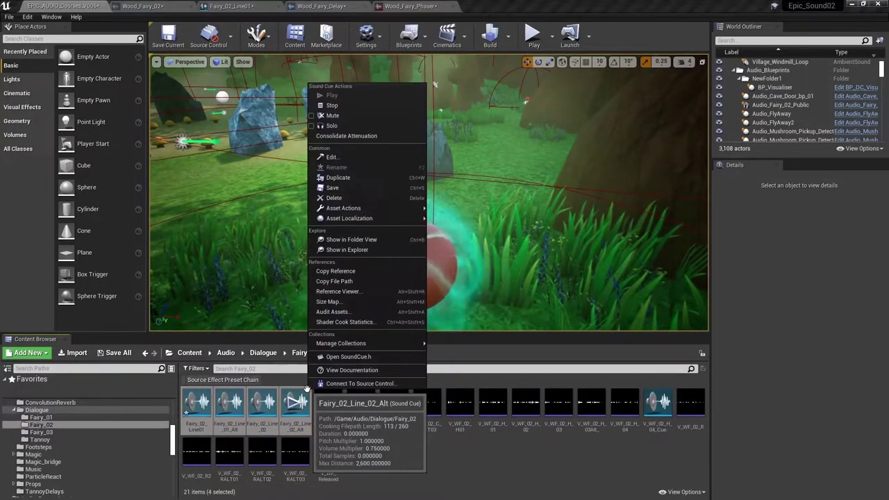
mouse_move(375, 208)
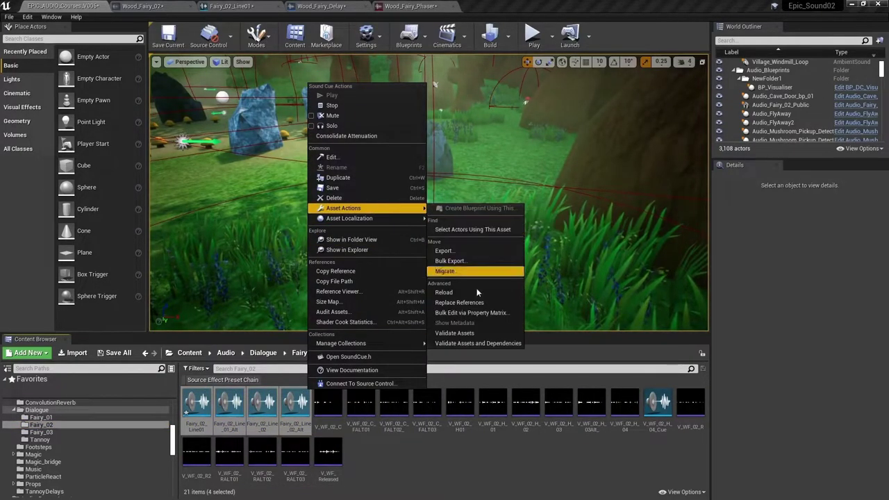
click(476, 313)
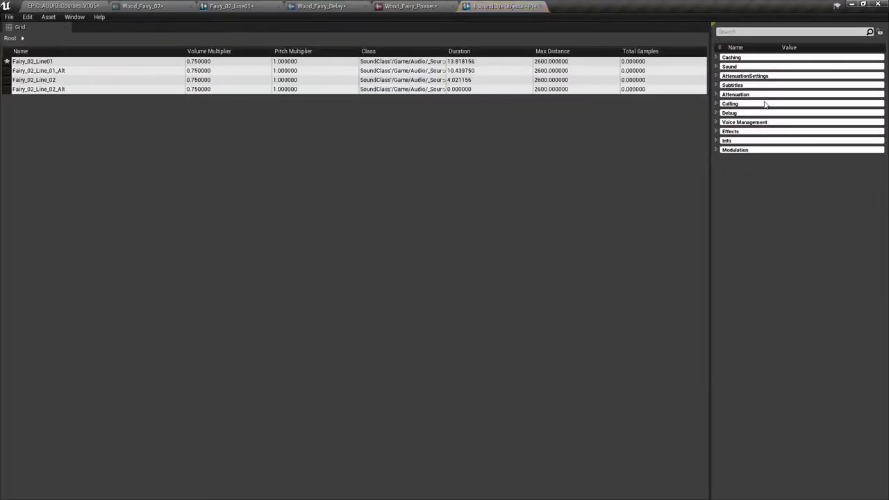
click(716, 132)
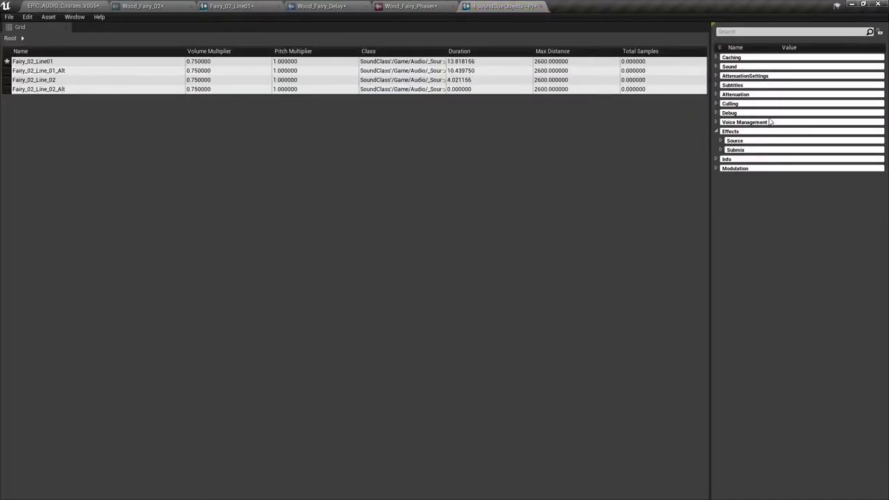
click(721, 140)
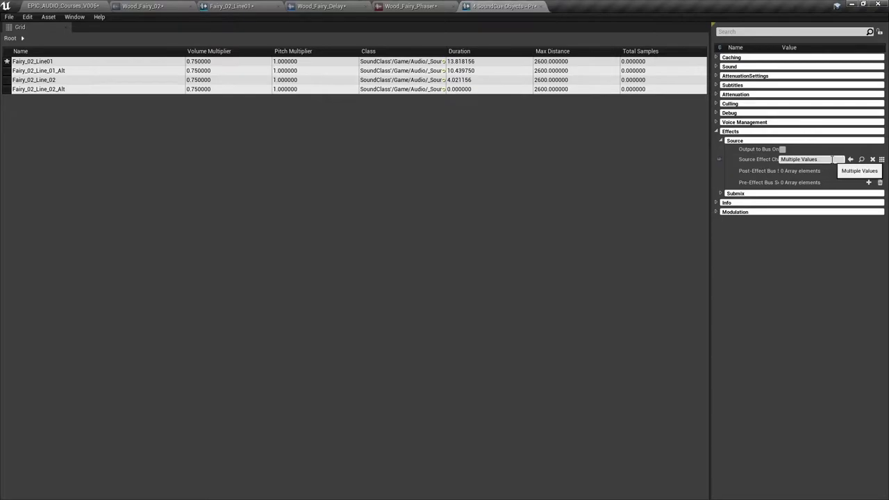
Step: Assign the selected Wood_Fairy_02 chain as the four cues' Source Effect Chain
click(62, 6)
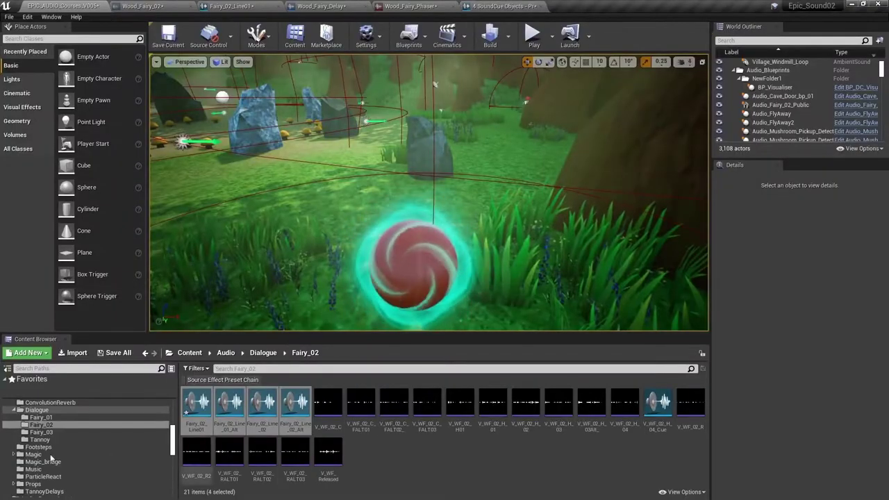
scroll(78, 427, up, 3)
click(63, 425)
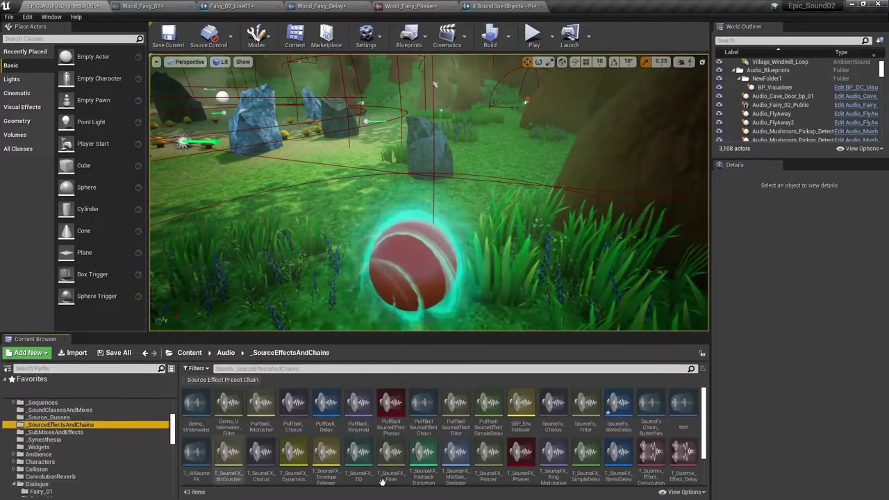
scroll(617, 450, down, 3)
click(456, 456)
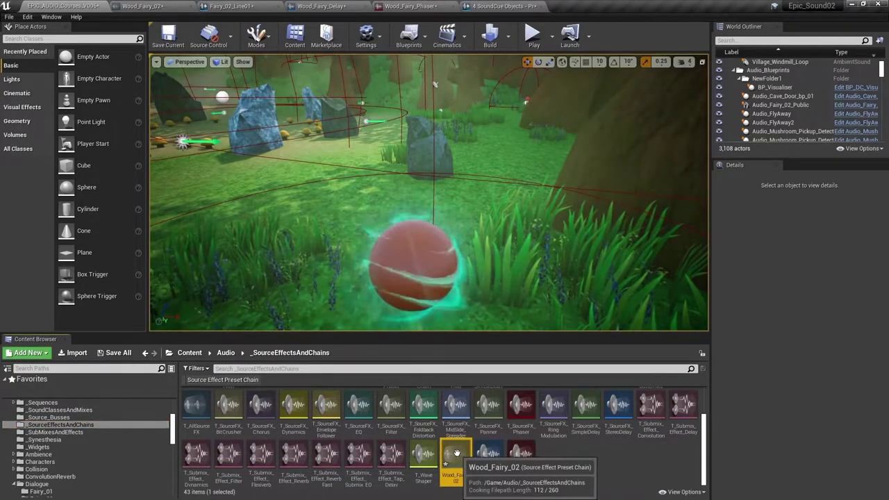
click(491, 6)
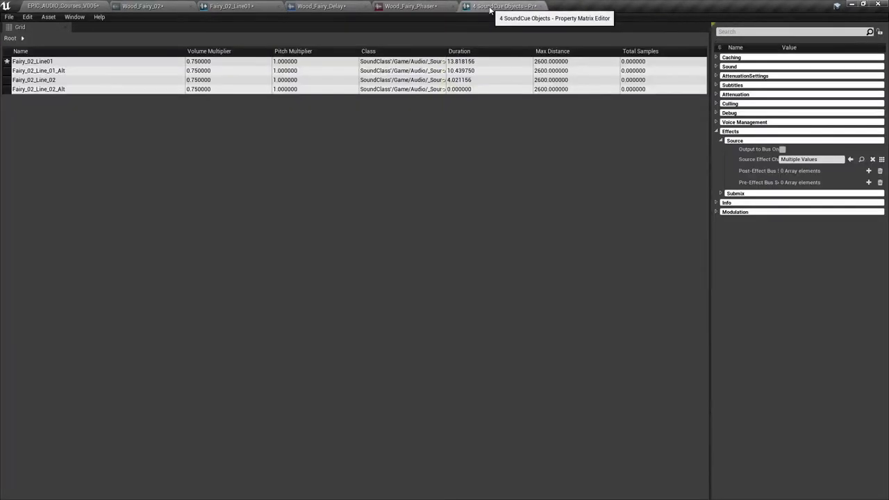
click(850, 159)
click(67, 6)
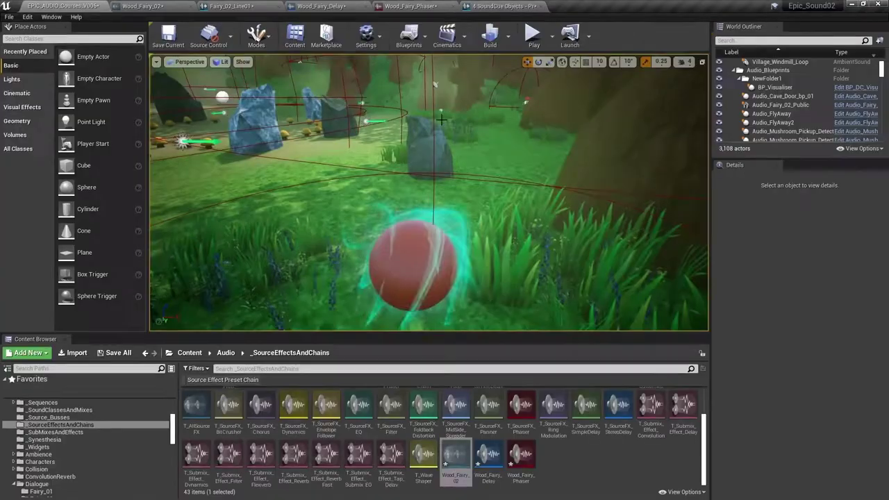
Step: Play the level, raise Wood_Fairy_Phaser's Wet Level to 1.0 while listening, then stop play
scroll(441, 120, down, 5)
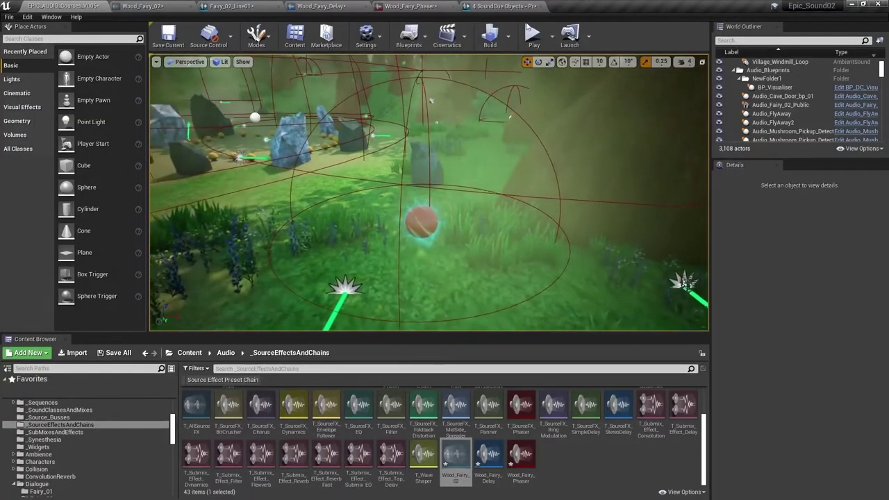
click(533, 32)
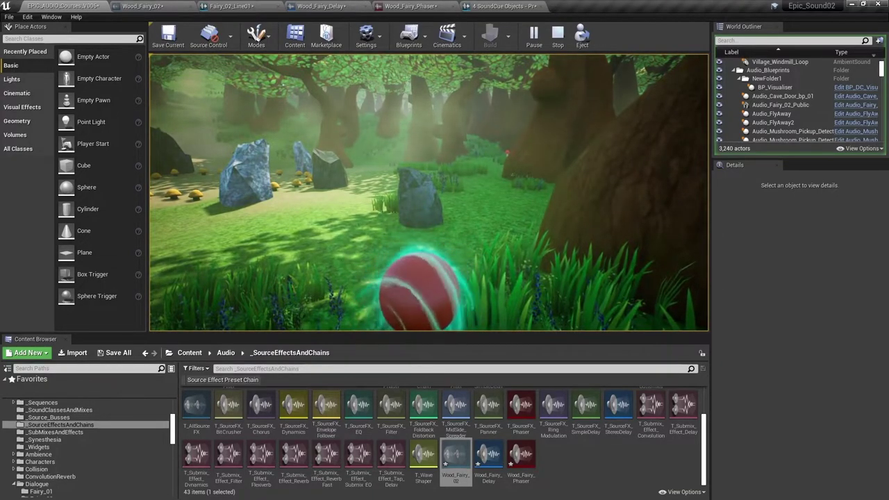
key(shift+F1)
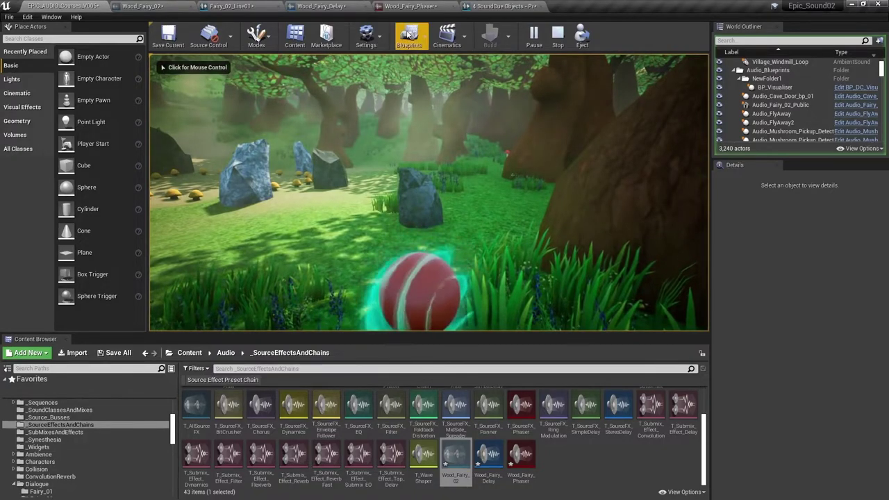
click(410, 7)
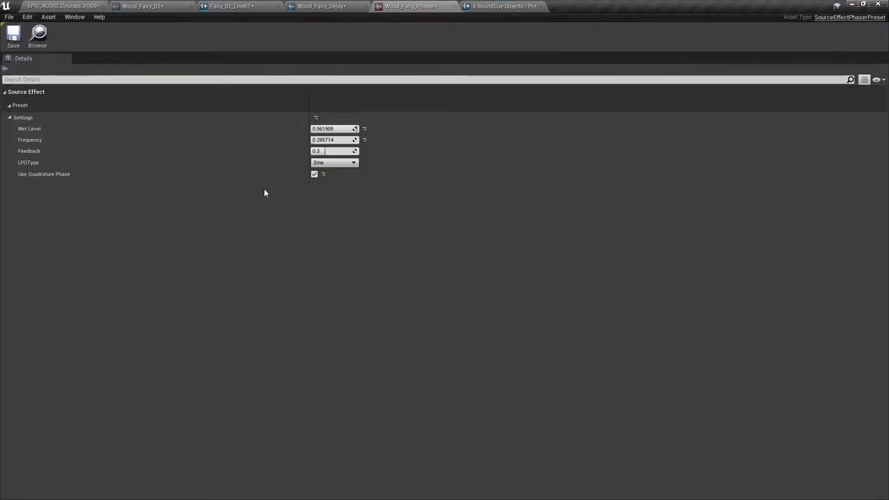
drag(333, 128, 355, 150)
click(63, 6)
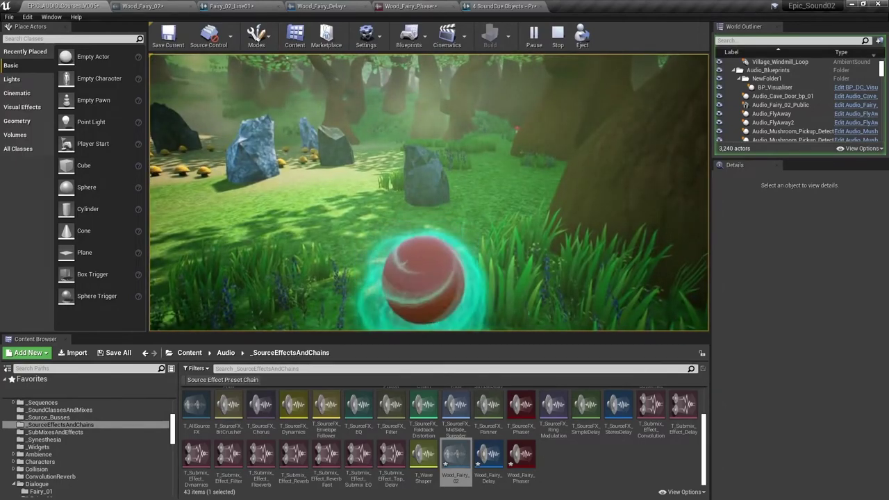
key(Escape)
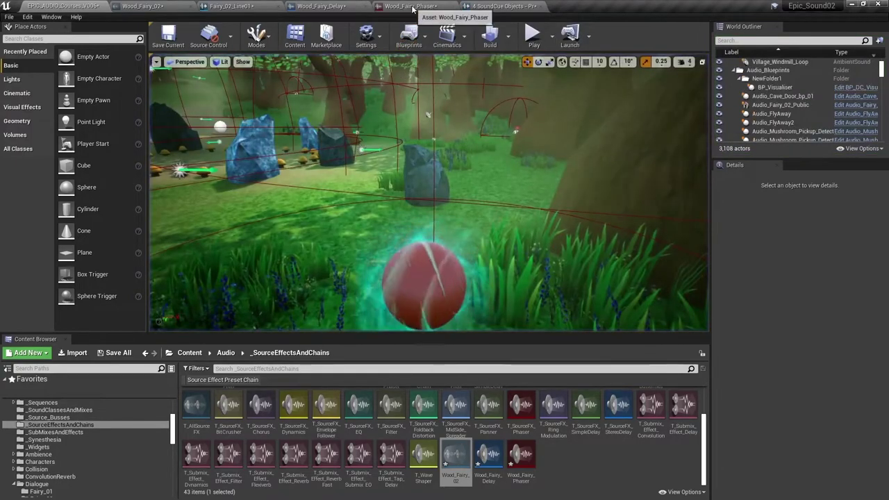
Step: In Wood_Fairy_Phaser, choose an option from the Settings right-click menu
click(412, 7)
right_click(143, 118)
click(166, 164)
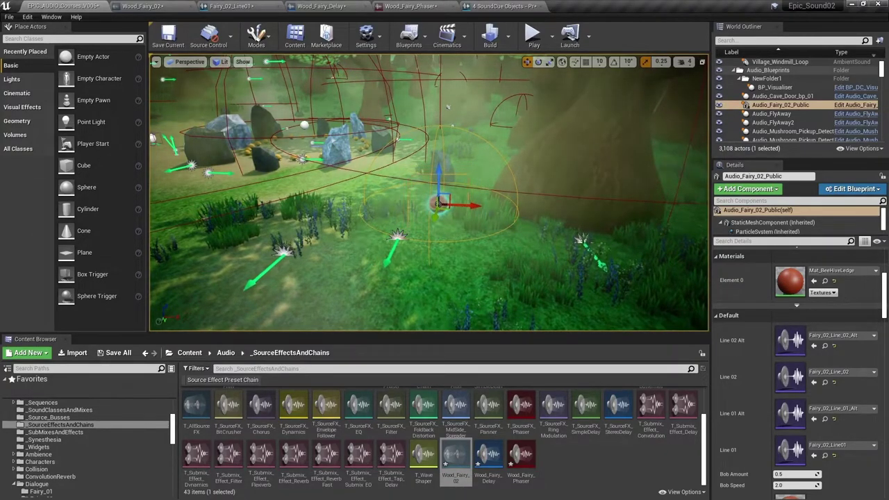
alt+drag(439, 203, 540, 258)
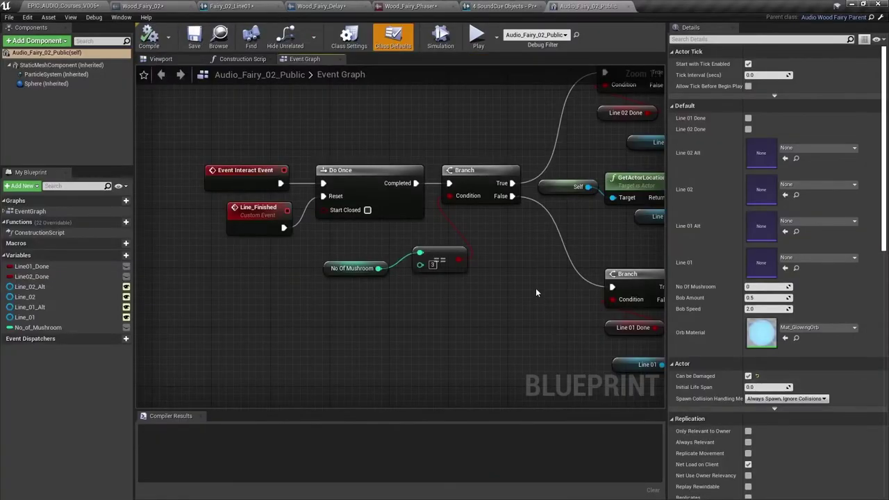
Step: Add a Boolean variable Magic_Active to the fairy blueprint and drop a Get Magic_Active node in the Event Graph
scroll(536, 287, up, 2)
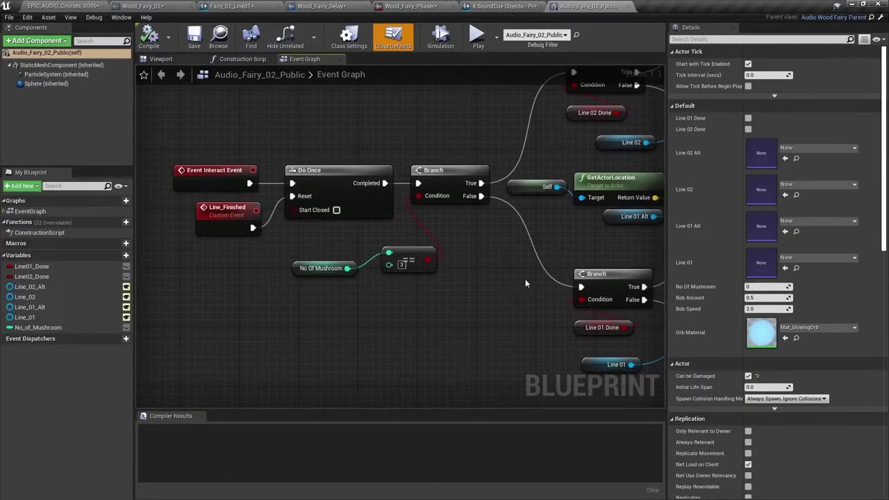
click(126, 255)
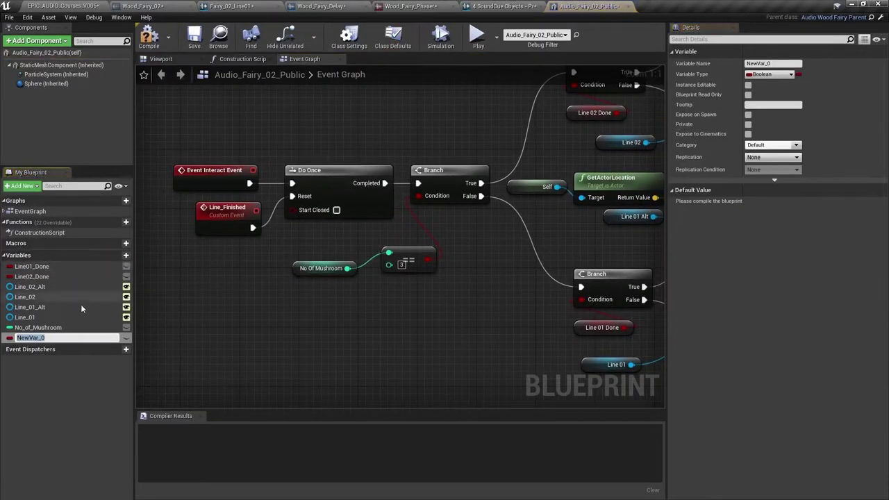
text(Mag)
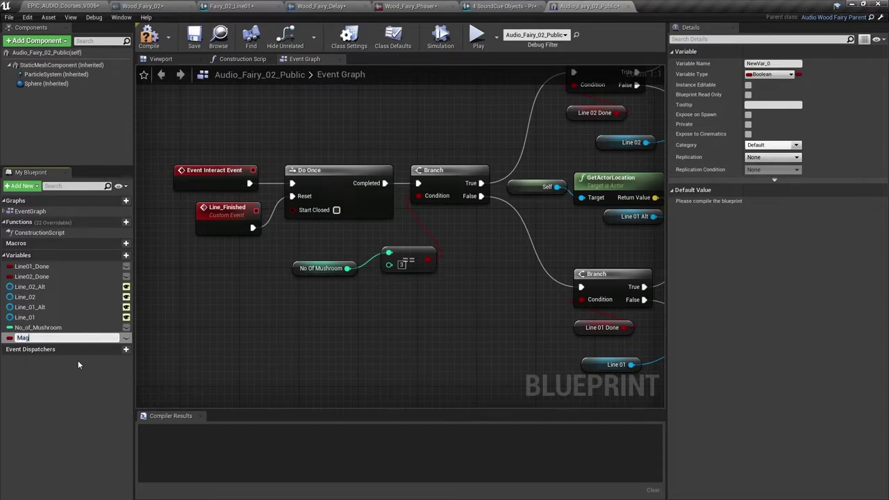
text(ic_Active)
key(Return)
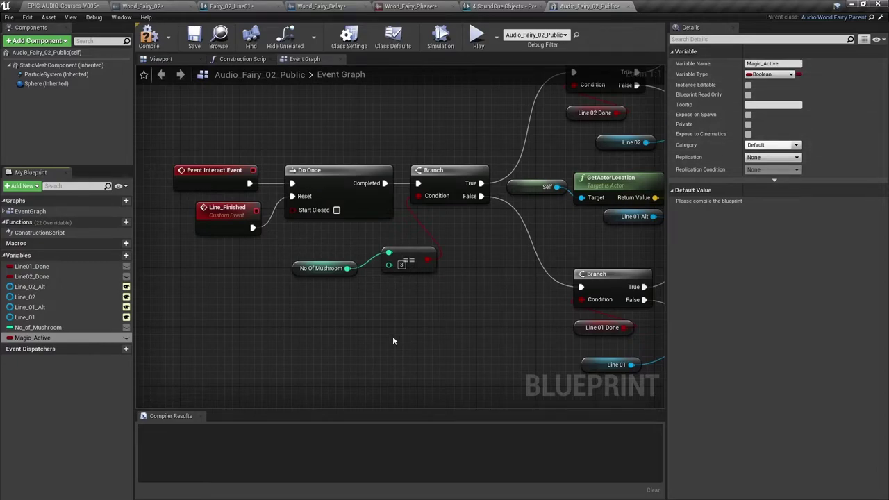
ctrl+drag(33, 337, 227, 359)
right_drag(352, 354, 421, 299)
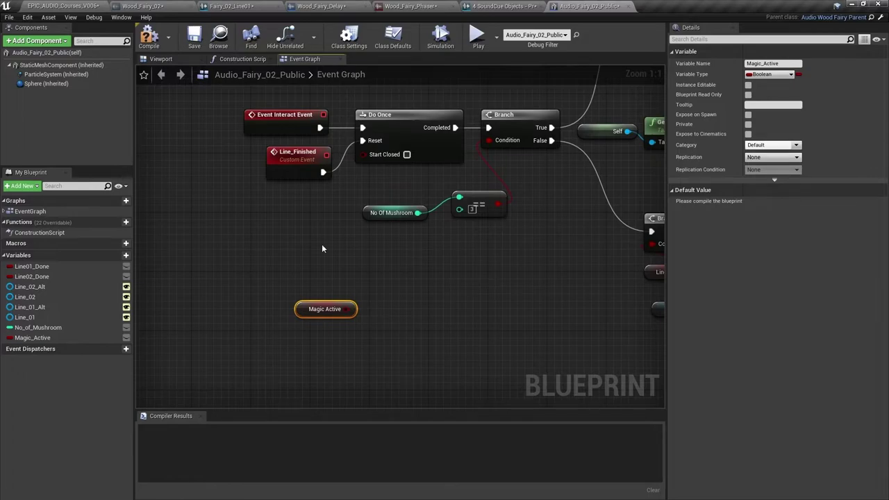
Step: Add a new blueprint variable named Wood_Fairy_Preset_Chain
click(126, 255)
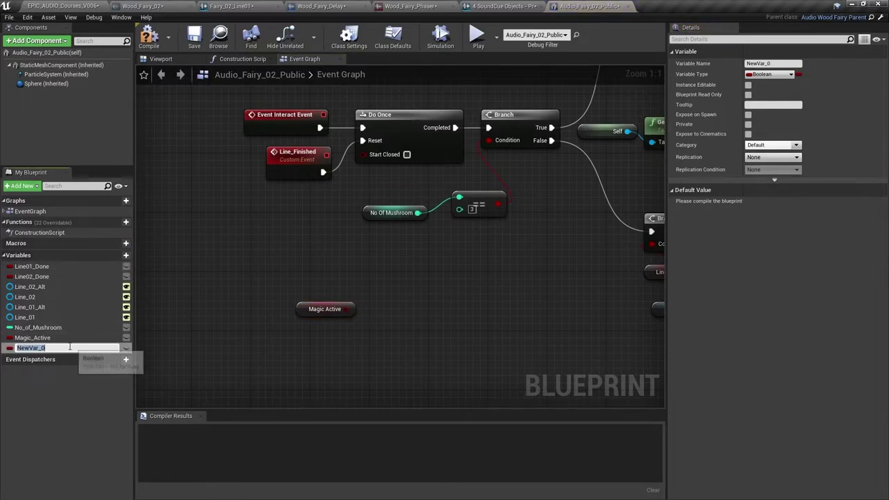
text(Wo)
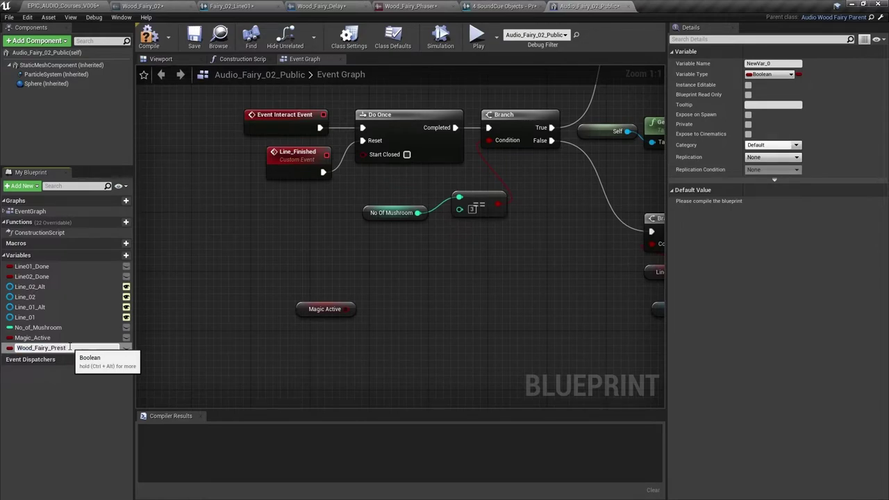
text(od_Fairy_Preset_Chain)
key(Return)
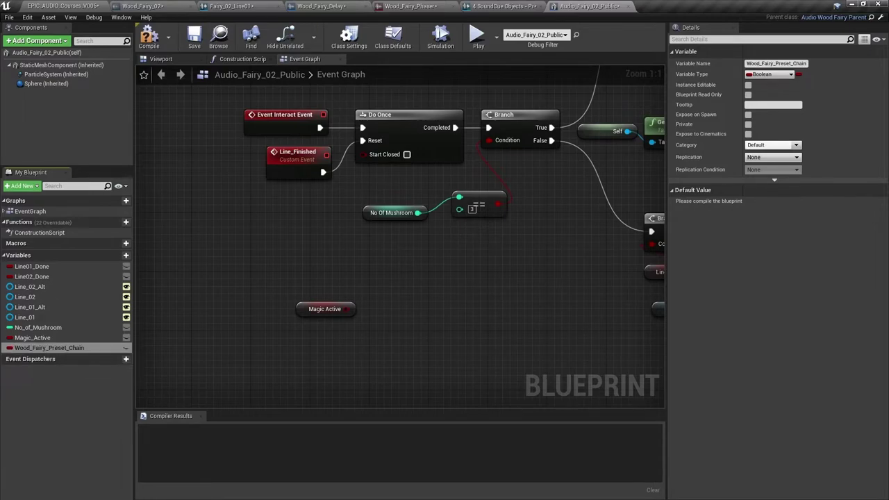
Step: Make it a Sound Effect Source Preset Chain, compile, and default it to Wood_Fairy_02
click(768, 74)
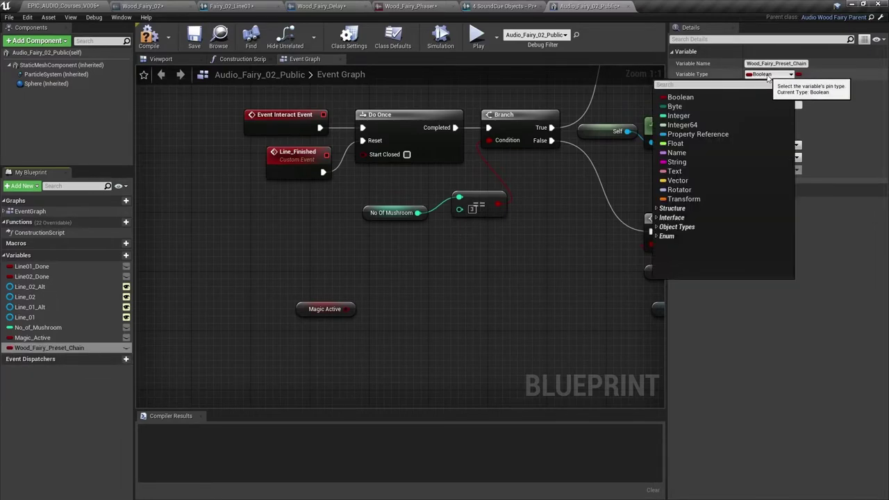
text(source prese)
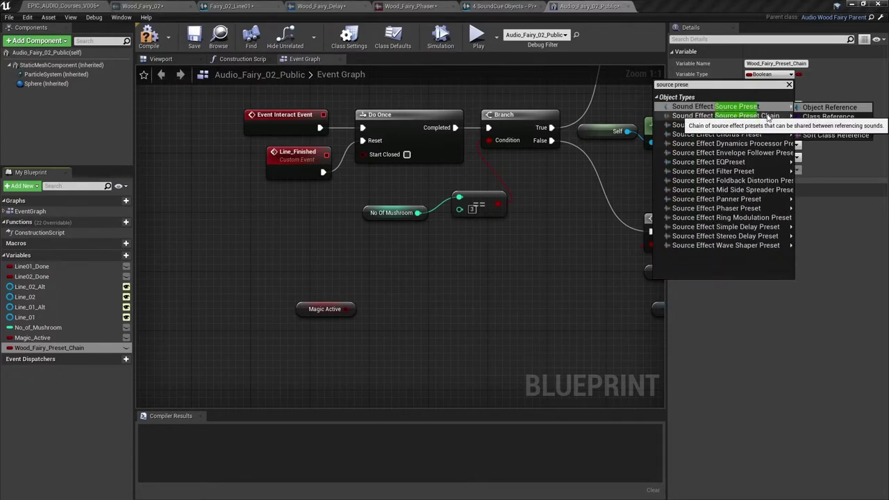
mouse_move(764, 116)
click(830, 116)
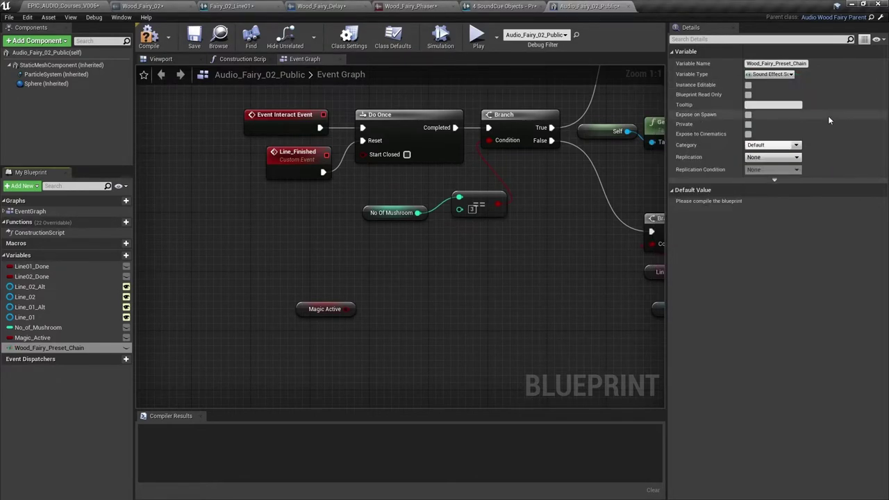
click(149, 38)
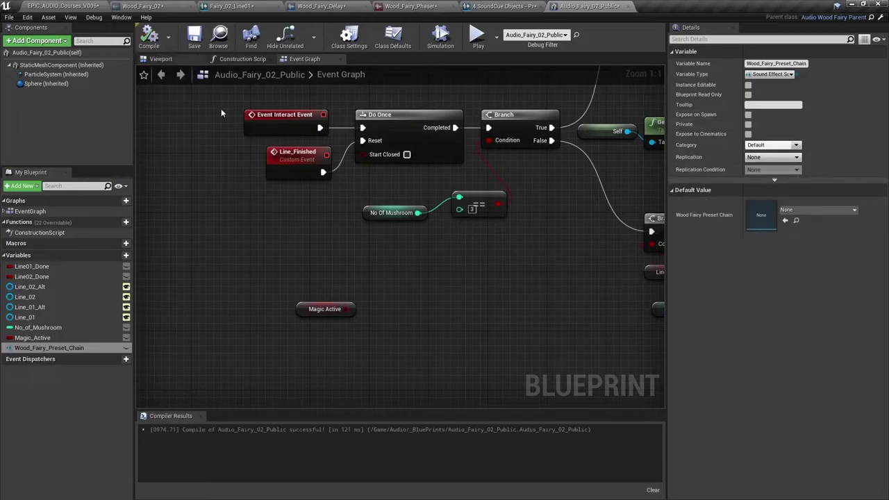
click(811, 209)
text(wood)
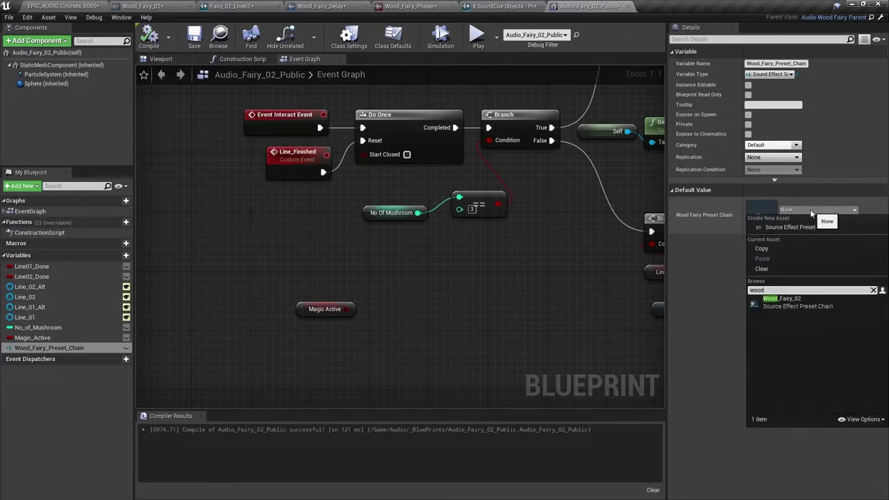
click(806, 303)
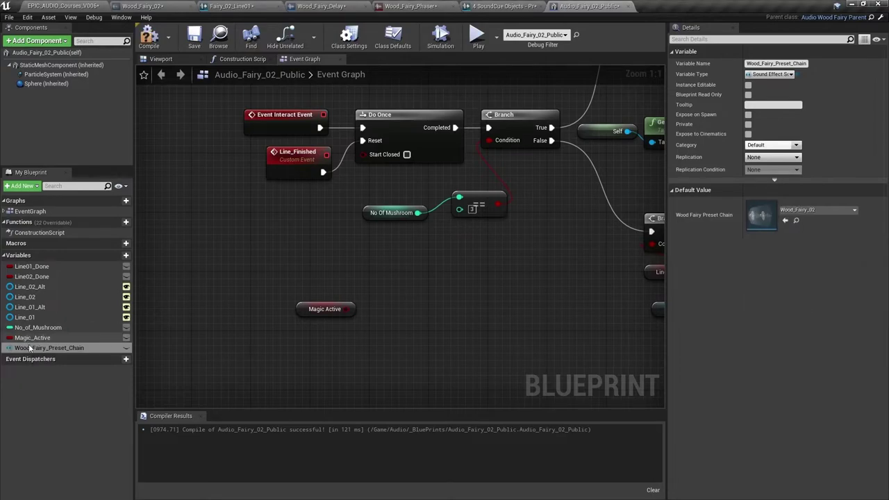
Step: Add a Set Bypass Source Effect Chain Entry node fed by a Wood Fairy Preset Chain getter
ctrl+drag(49, 348, 294, 362)
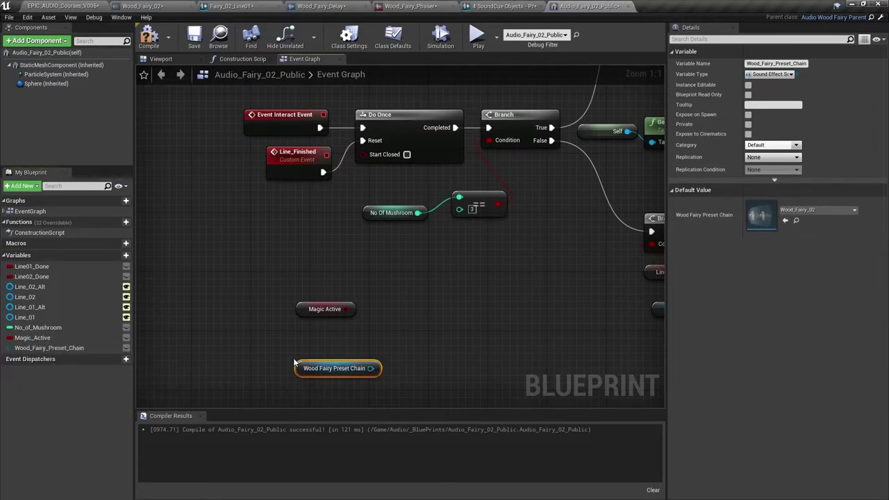
drag(371, 369, 409, 306)
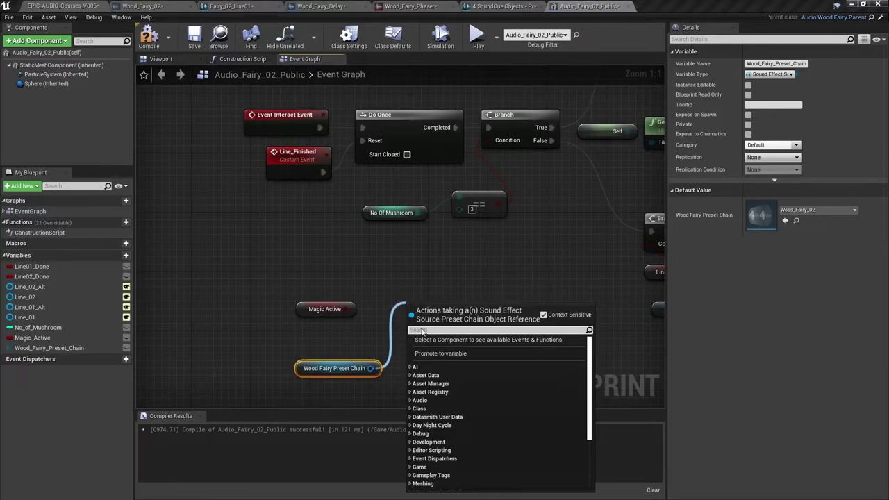
click(411, 400)
click(413, 408)
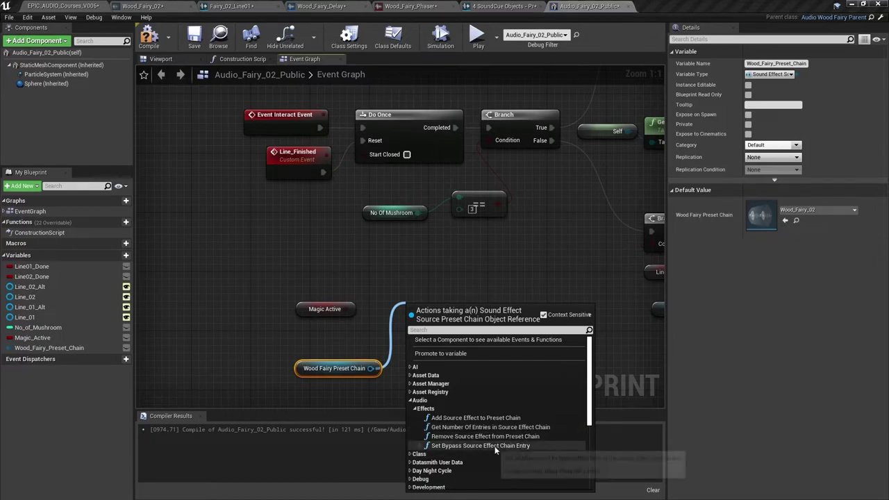
click(541, 446)
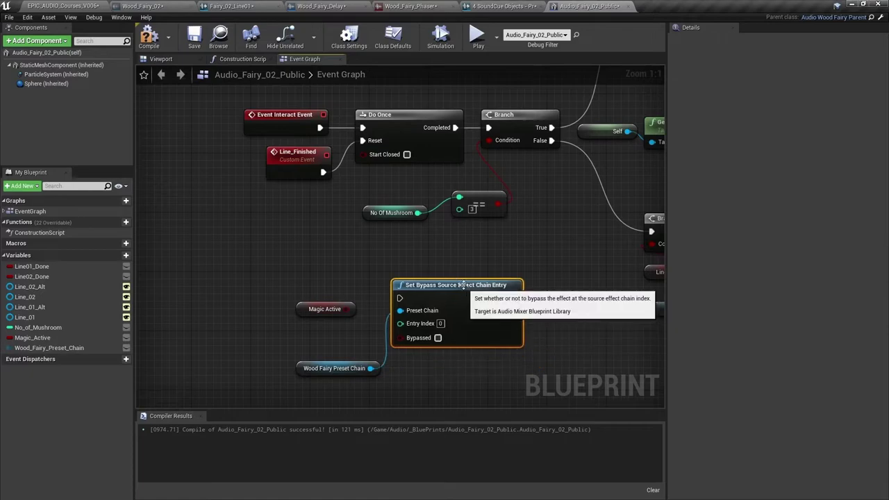
Step: Wire Magic Active into Bypassed and insert the bypass node between Event Interact Event and Do Once
drag(325, 310, 289, 324)
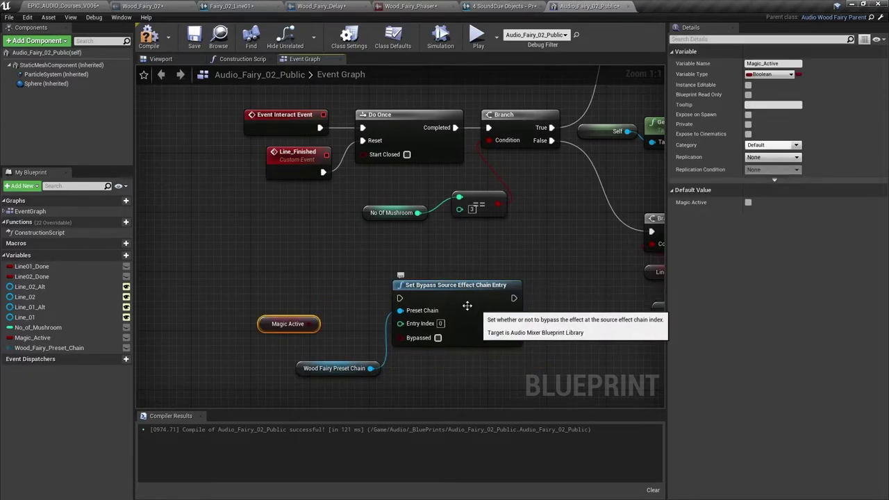
drag(318, 323, 400, 338)
click(242, 118)
drag(243, 122, 183, 122)
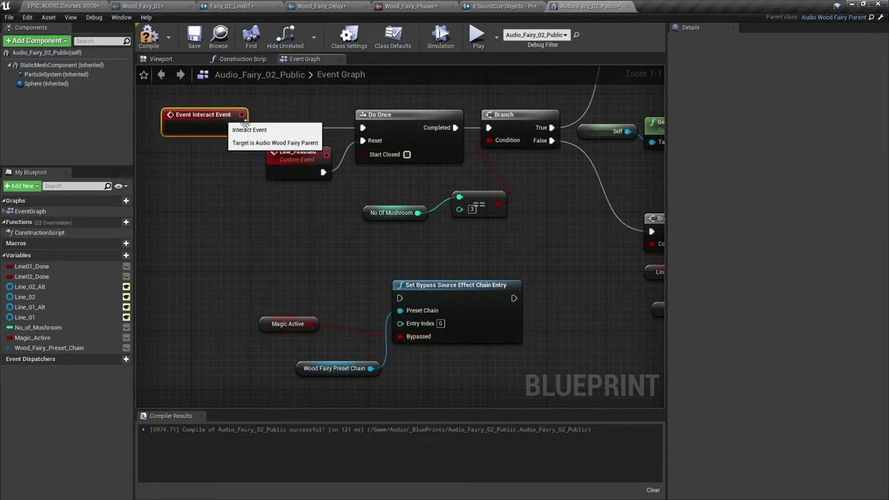
drag(238, 128, 399, 298)
drag(514, 298, 369, 129)
drag(458, 280, 272, 95)
Step: Tidy the layout: Event Interact Event left, Line_Finished lower, Magic Active and the getter beside the bypass node
drag(182, 118, 134, 119)
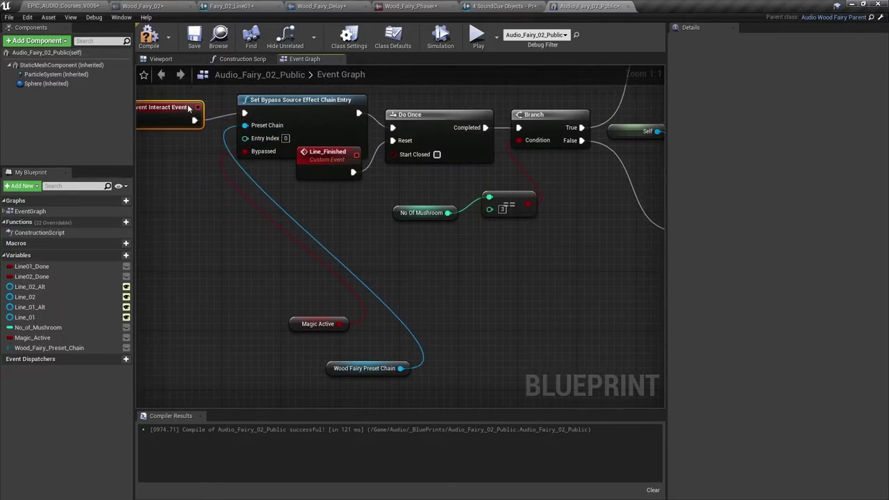
right_drag(319, 181, 460, 198)
drag(460, 200, 465, 217)
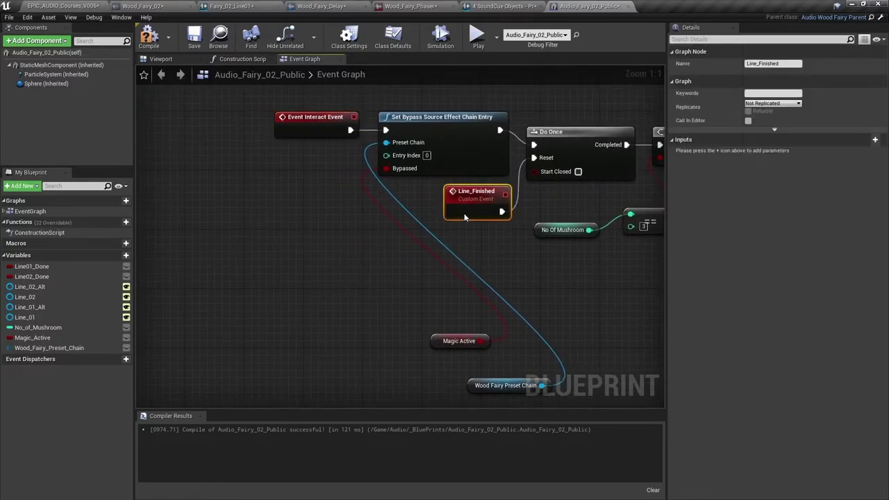
drag(437, 339, 310, 179)
drag(470, 385, 218, 157)
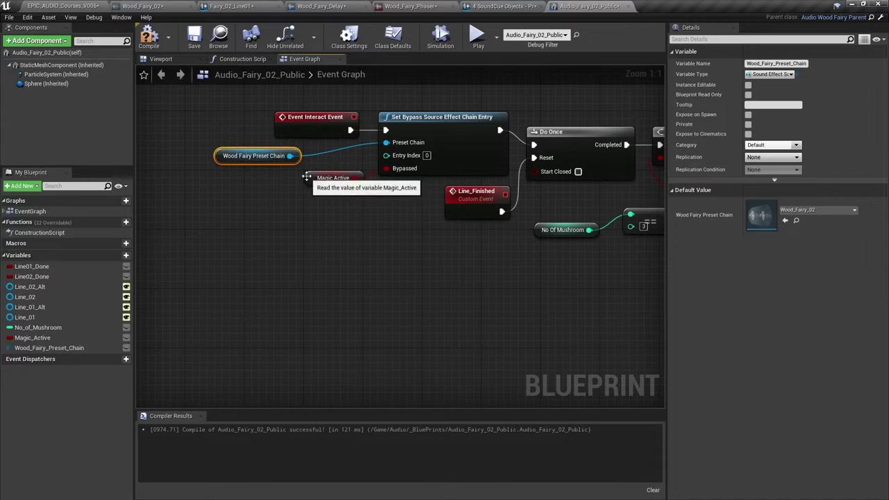
Step: Add a NOT Boolean node driven by Magic Active's output
key(ctrl+z)
drag(300, 178, 321, 211)
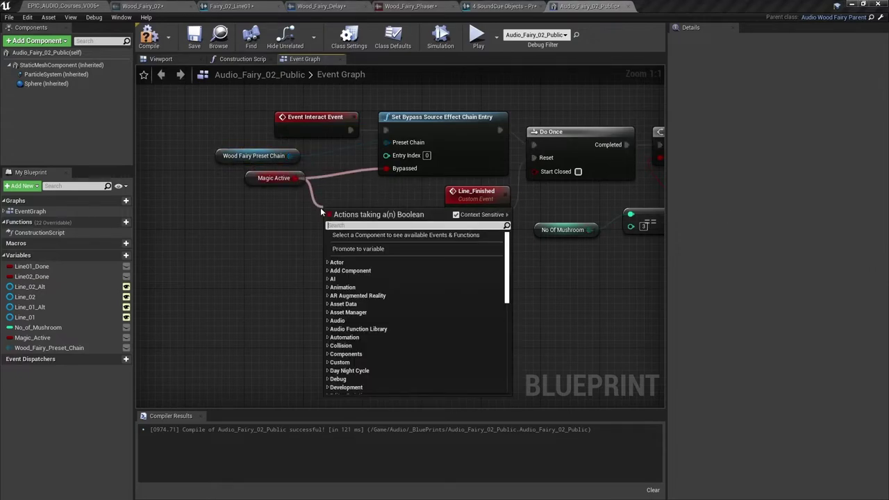
text(not)
key(Return)
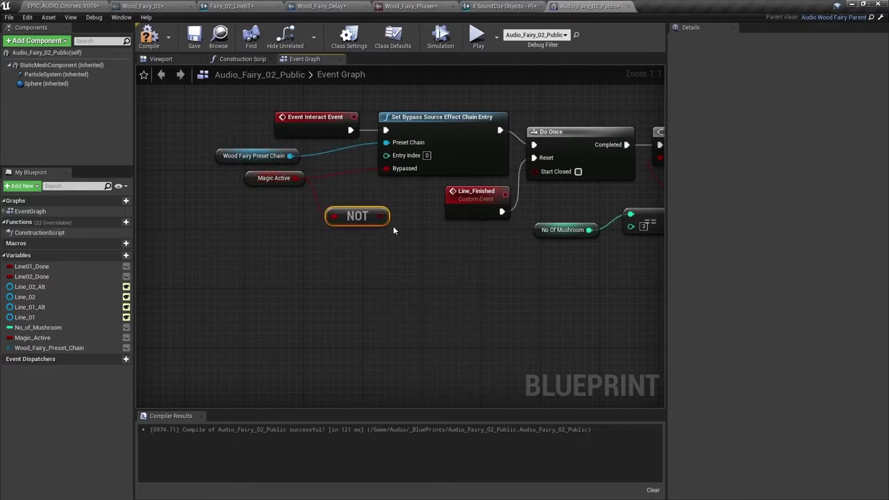
key(ctrl+z)
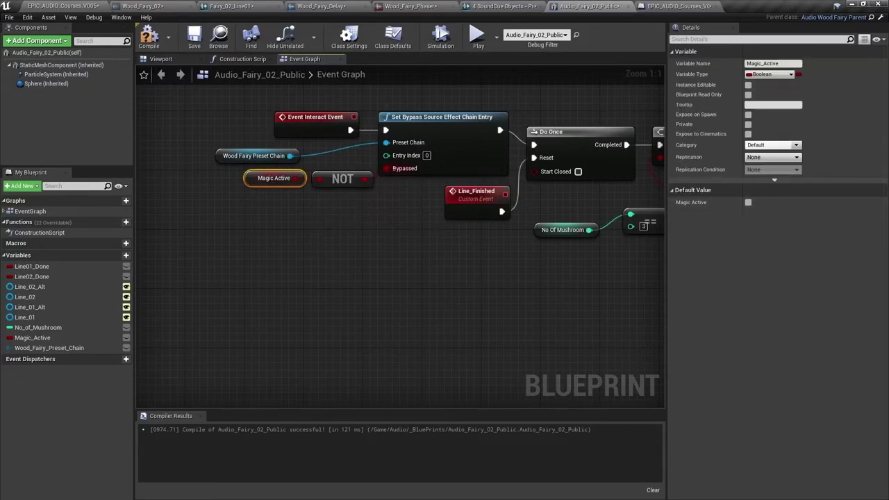
Step: Reposition the event, getter, NOT and bypass nodes, then duplicate the Set Bypass node below the original
click(382, 235)
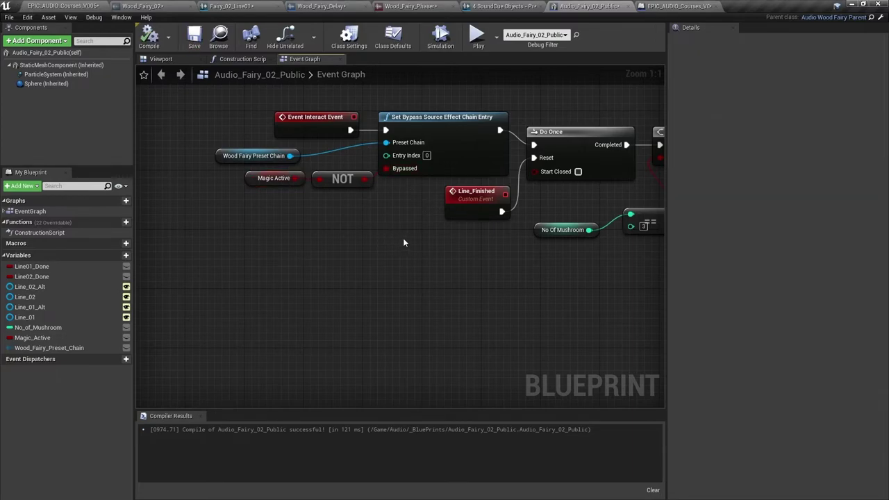
drag(404, 242, 236, 105)
drag(412, 144, 301, 146)
right_drag(328, 213, 432, 215)
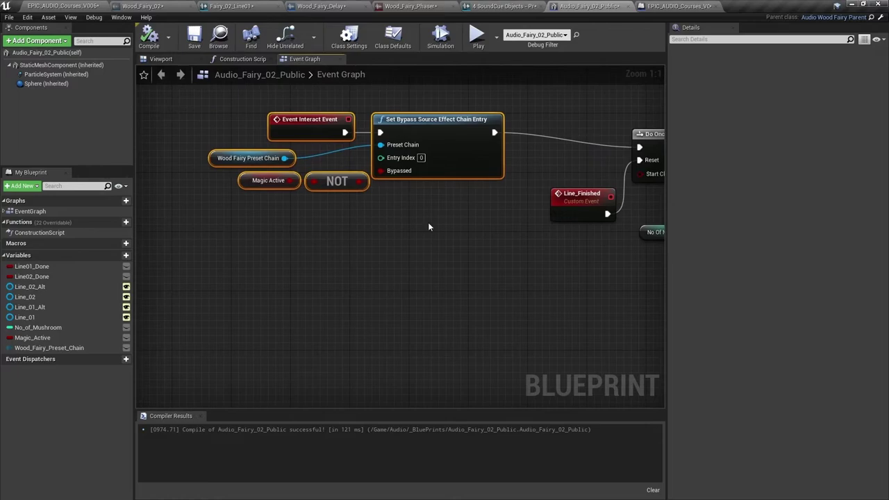
click(471, 146)
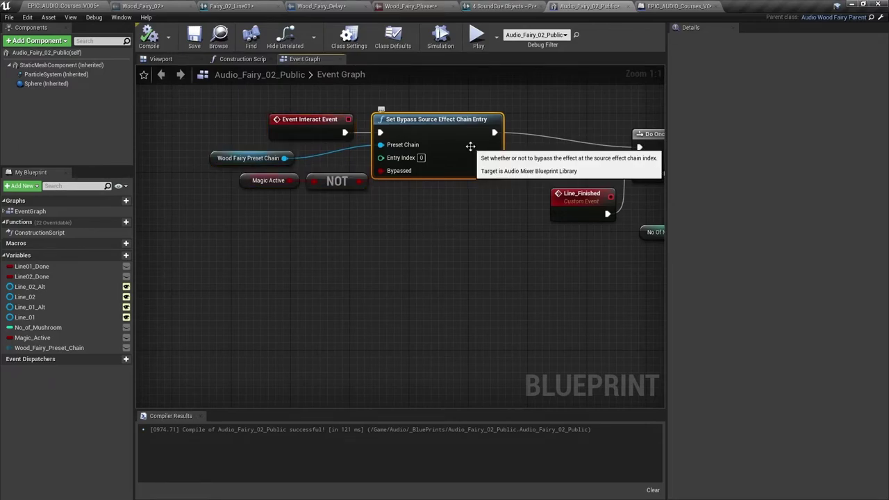
key(ctrl+w)
drag(505, 148, 431, 228)
Step: Set the copy's Entry Index to 1, chain it before Do Once, feeding NOT into Bypassed and the preset chain as target
click(438, 271)
text(1)
click(417, 329)
drag(496, 137, 395, 236)
drag(510, 236, 633, 147)
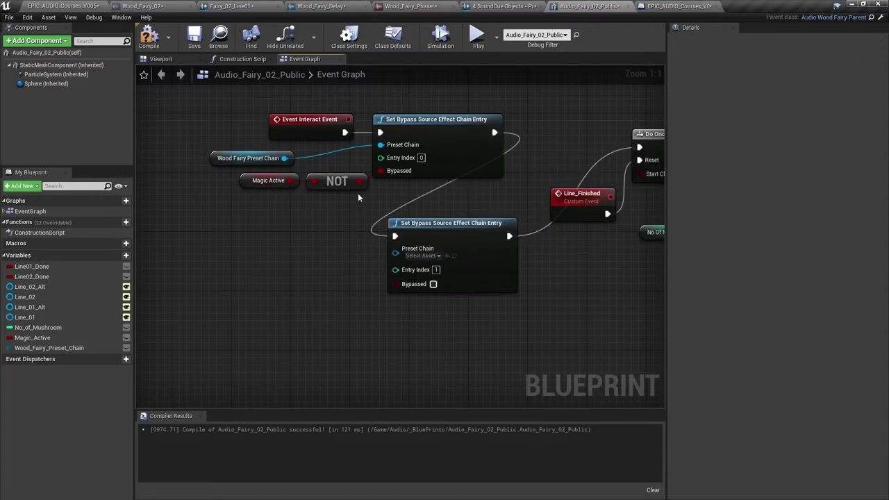
drag(359, 181, 396, 283)
drag(285, 159, 398, 255)
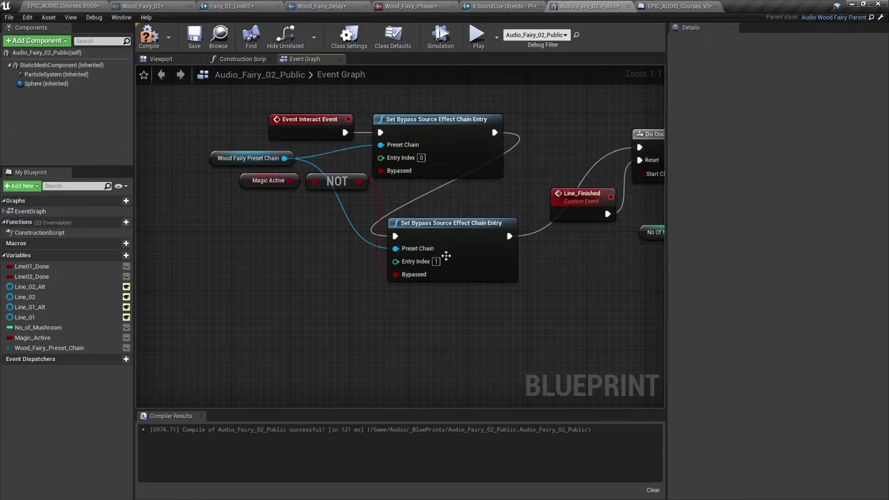
click(146, 5)
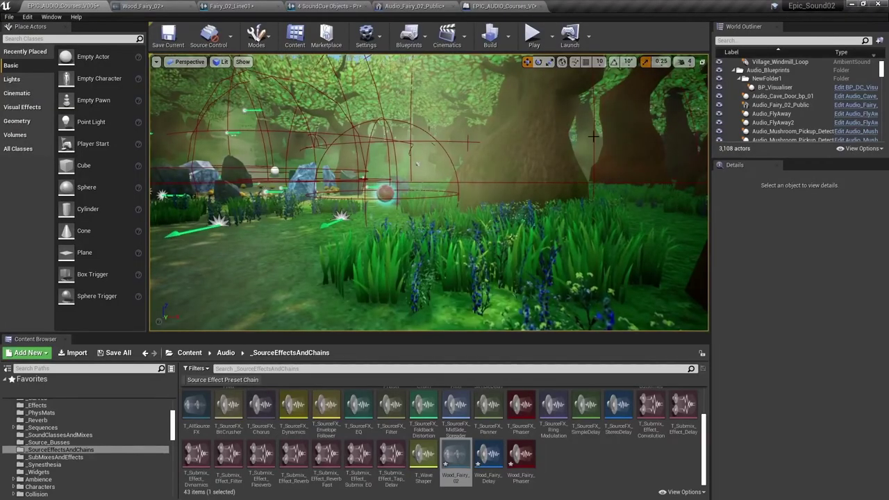
Step: Play-test the fairy, set Magic_Active's default to true, then play-test again
click(532, 35)
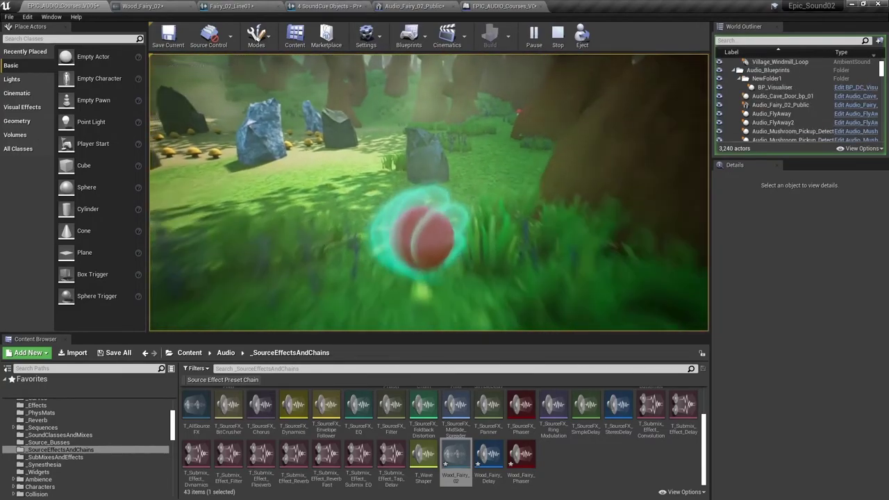
key(Escape)
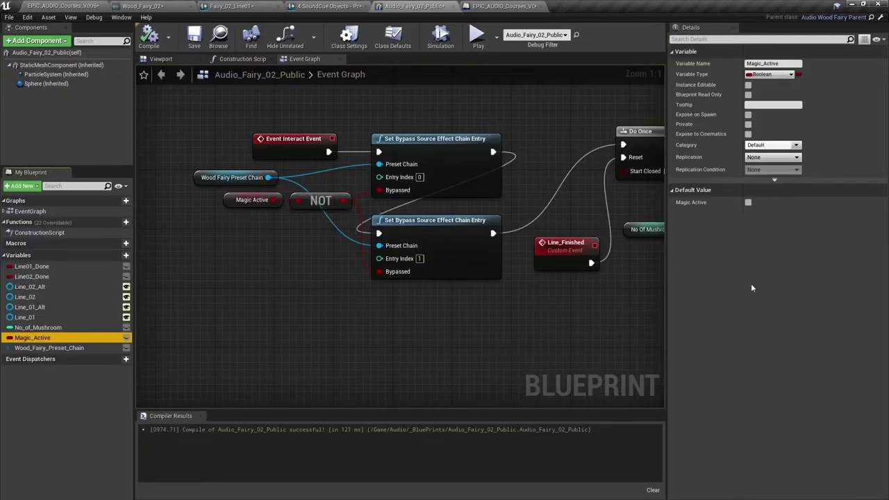
click(749, 203)
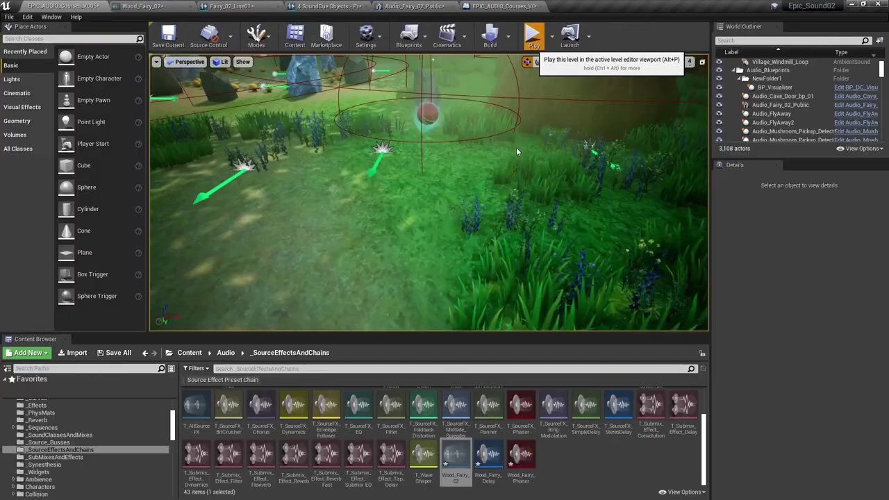
click(534, 34)
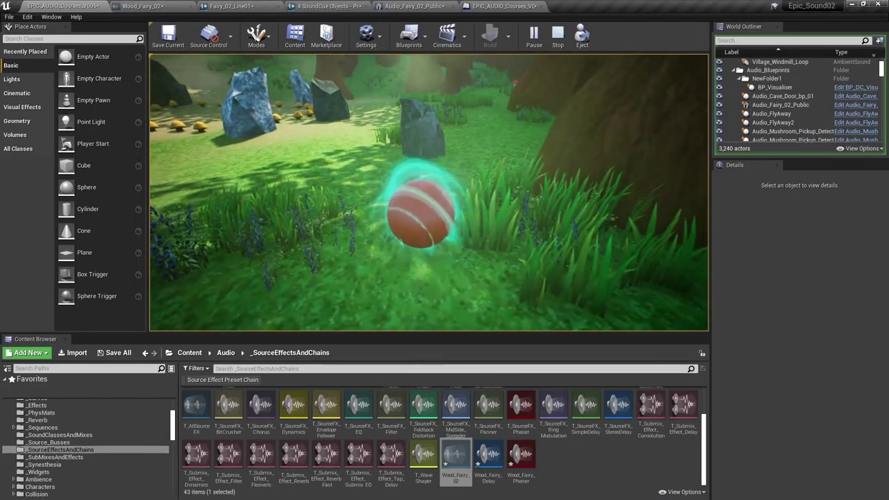
key(Escape)
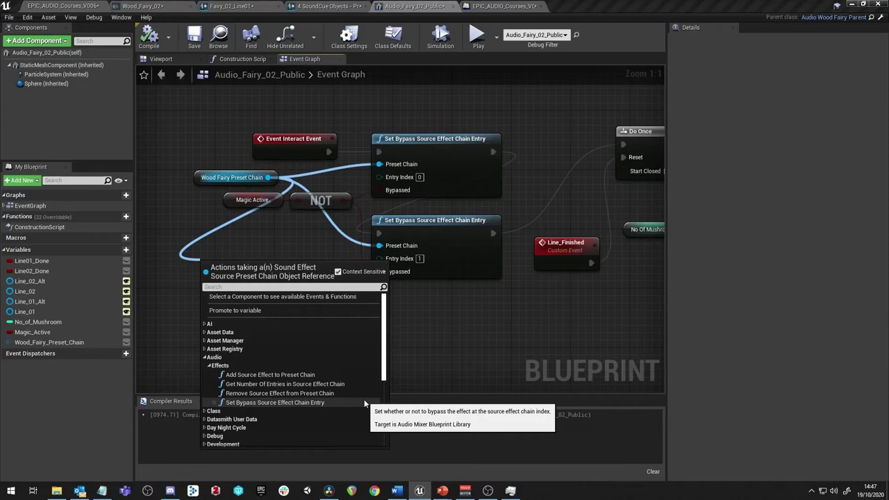